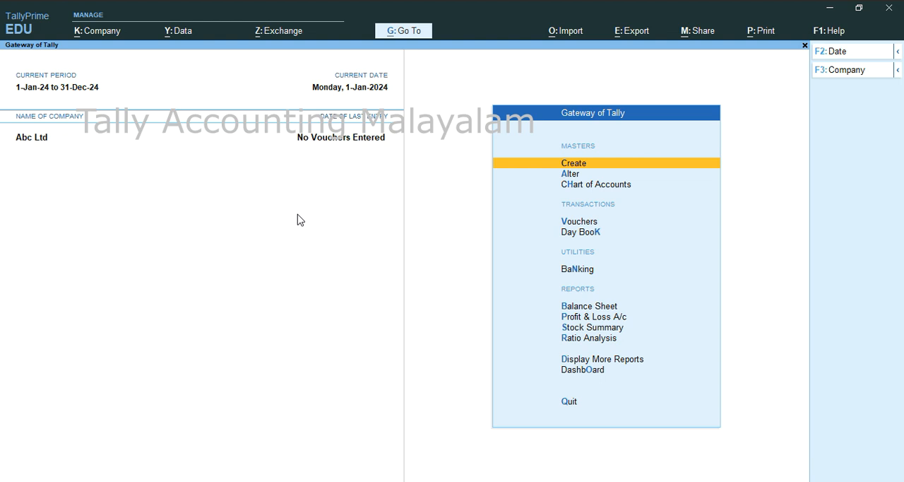
Start a new ledger master and enter the supplier's name as the ledger name, leaving the alias blank.
key("Return")
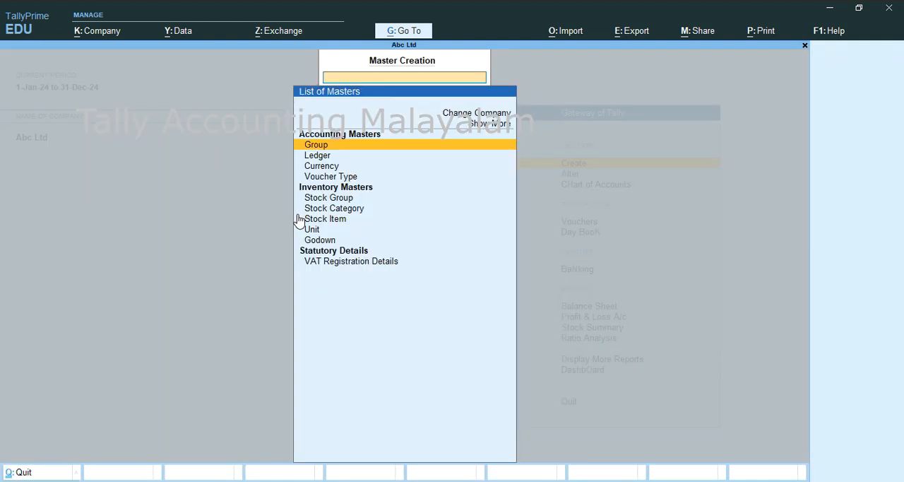
key("Down")
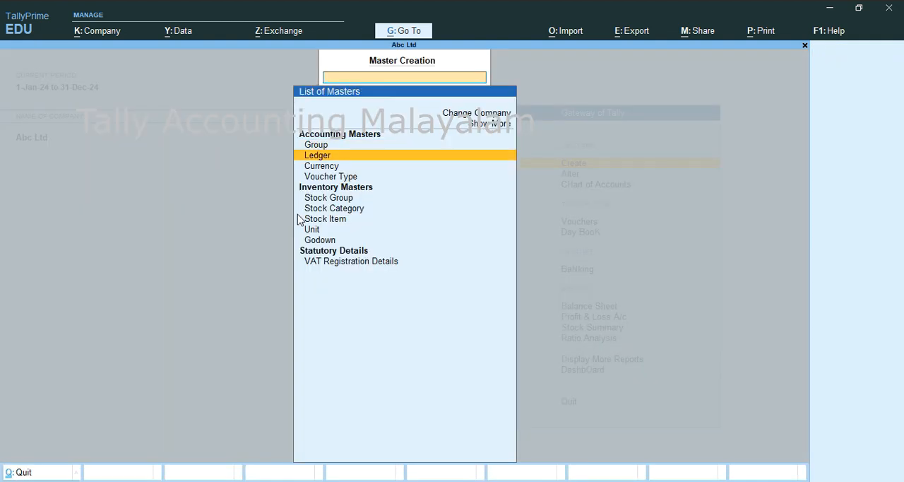
key("Return")
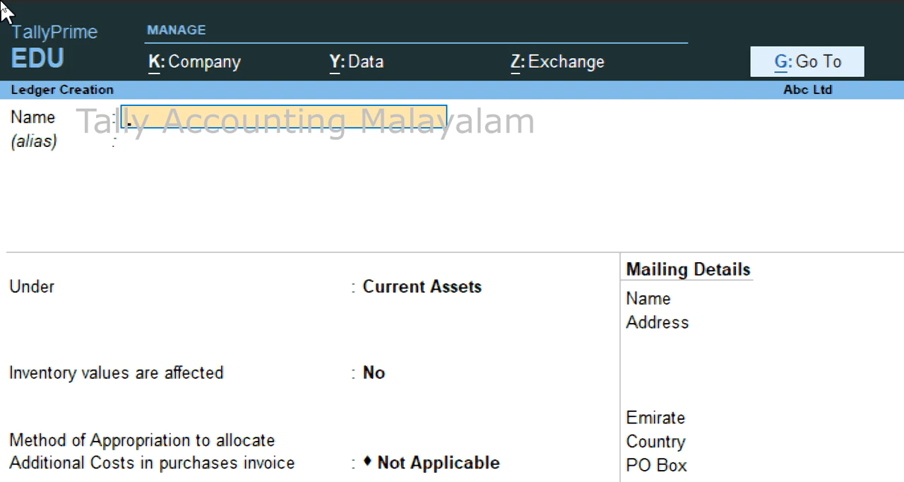
type("Kessar")
key("Return")
key("Return")
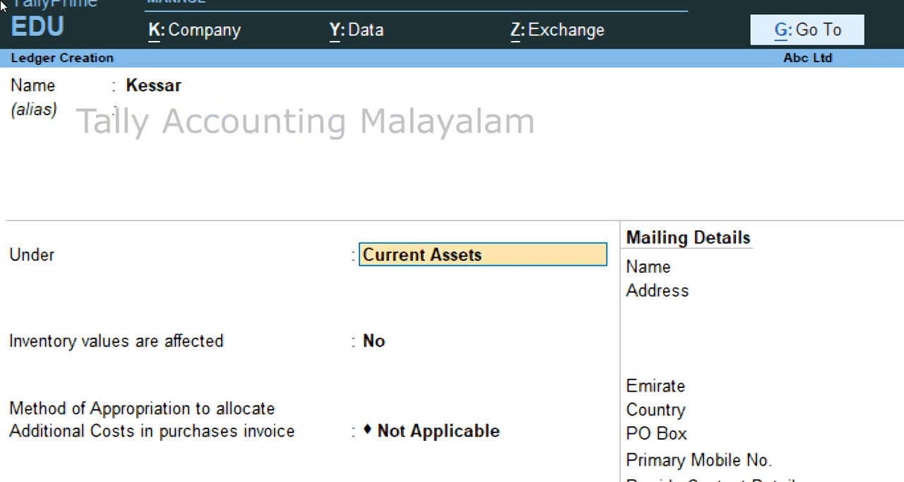
Place the supplier ledger under Sundry Creditors, keeping bill-by-bill balances on and the default credit settings.
type("S")
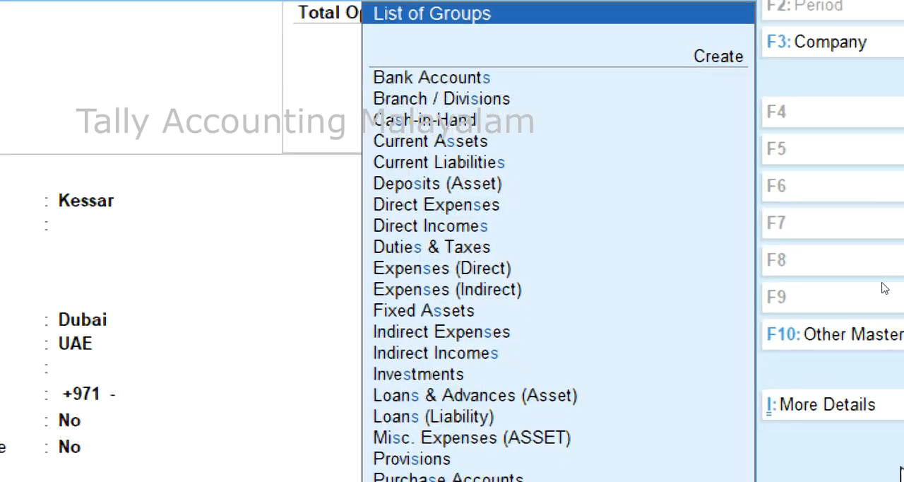
key("Down")
key("Down")
key("Down")
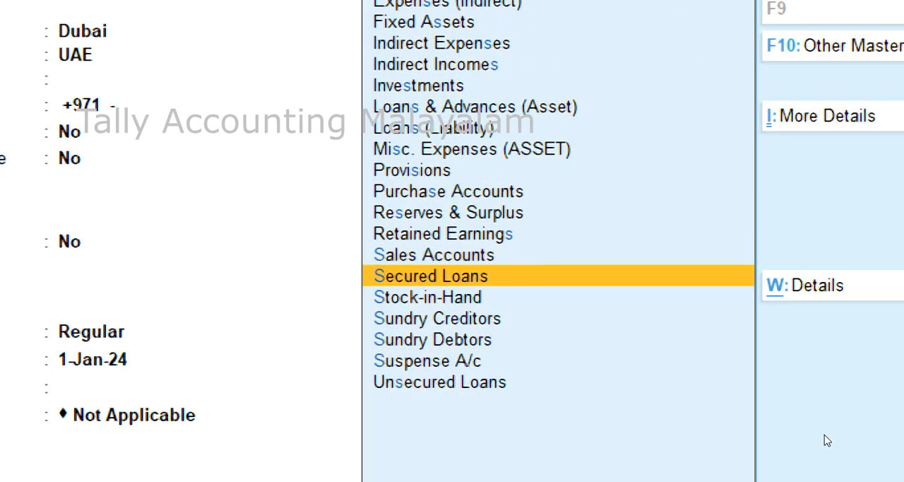
key("Return")
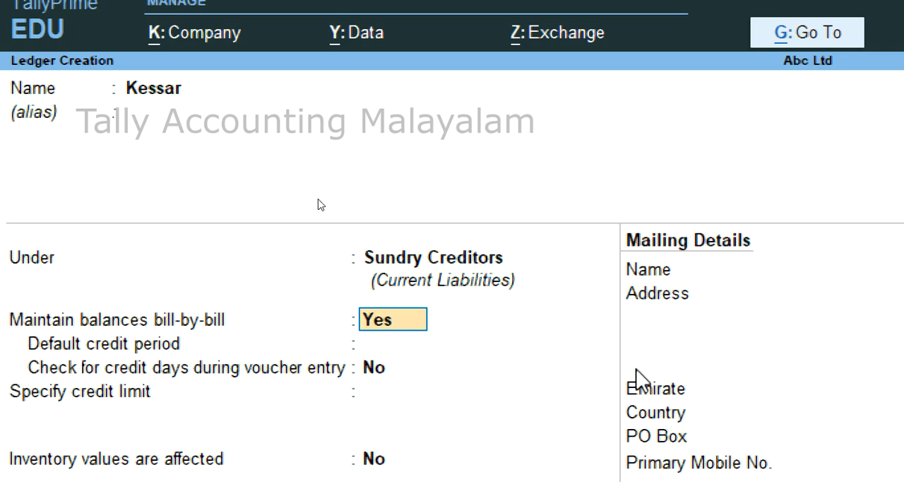
key("Return")
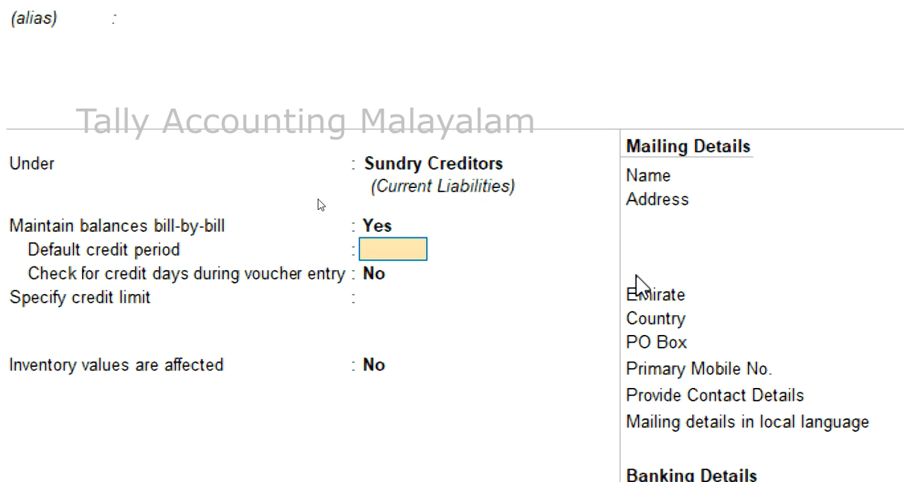
key("Return")
key("Return")
key("Return")
key("Return")
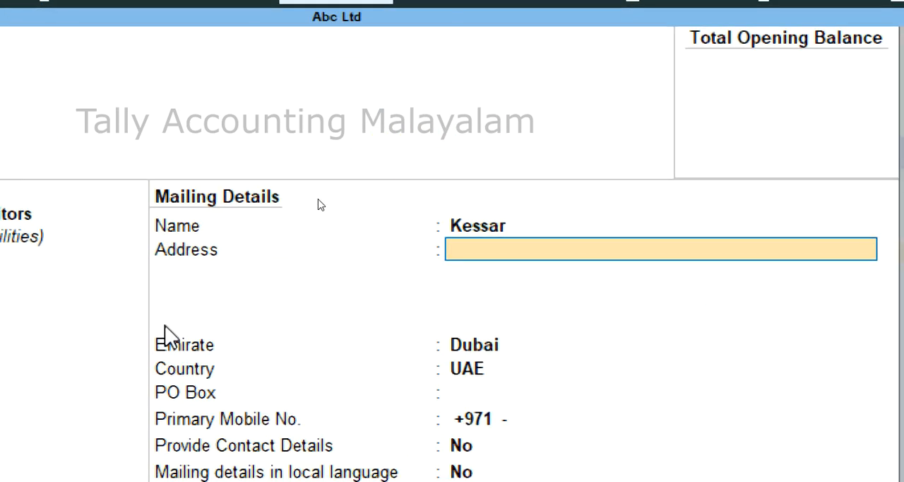
Leave the supplier's address blank and set the mailing state to Kerala, India.
key("Return")
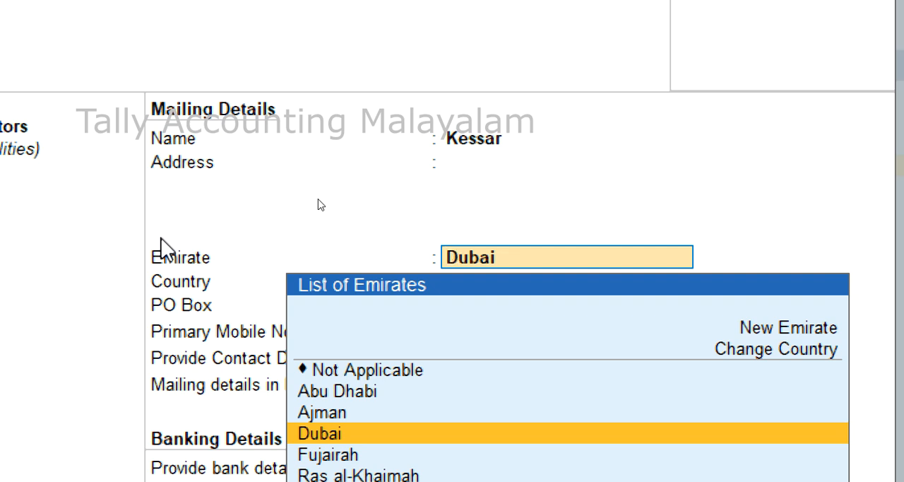
type("Ker")
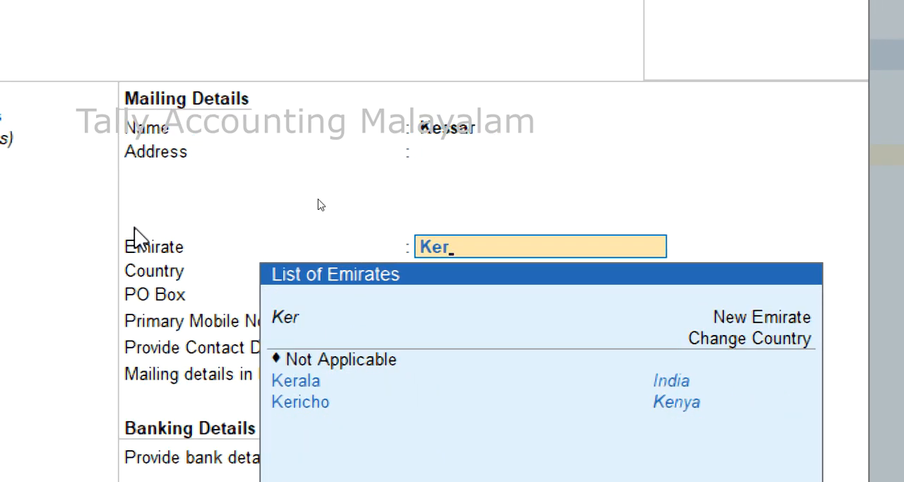
type("a")
key("Return")
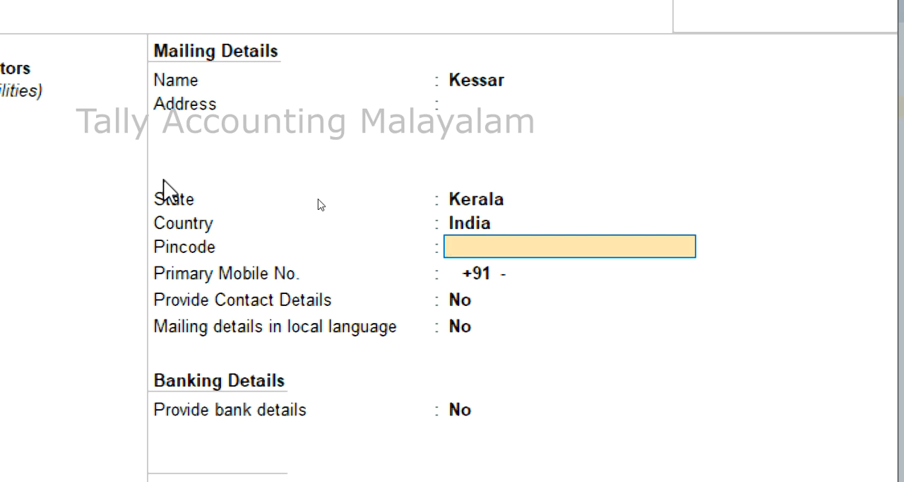
Keep the remaining contact and banking defaults, leave the opening balance empty, and save the supplier ledger.
key("Return")
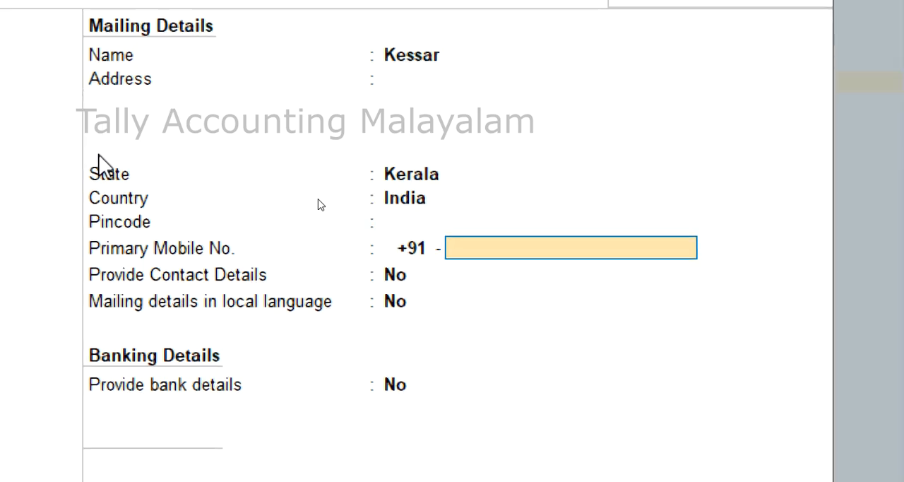
key("Return")
key("Return")
key("Return")
key("Return")
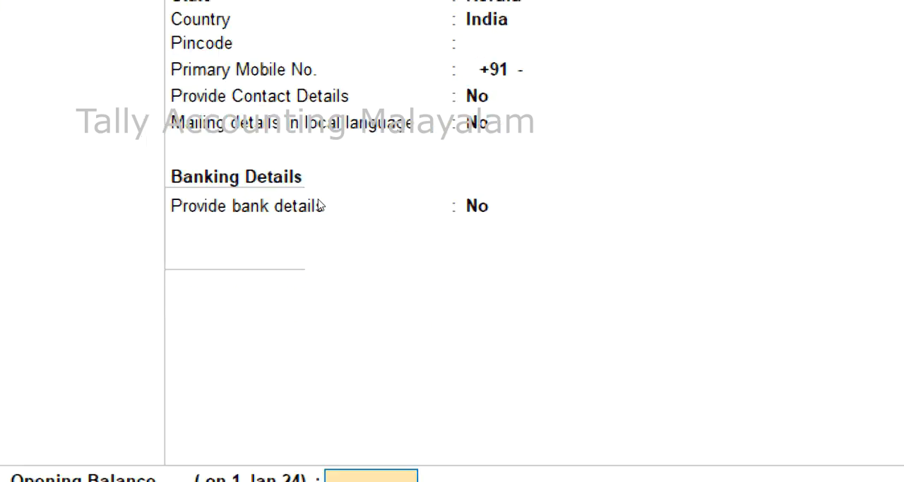
key("Return")
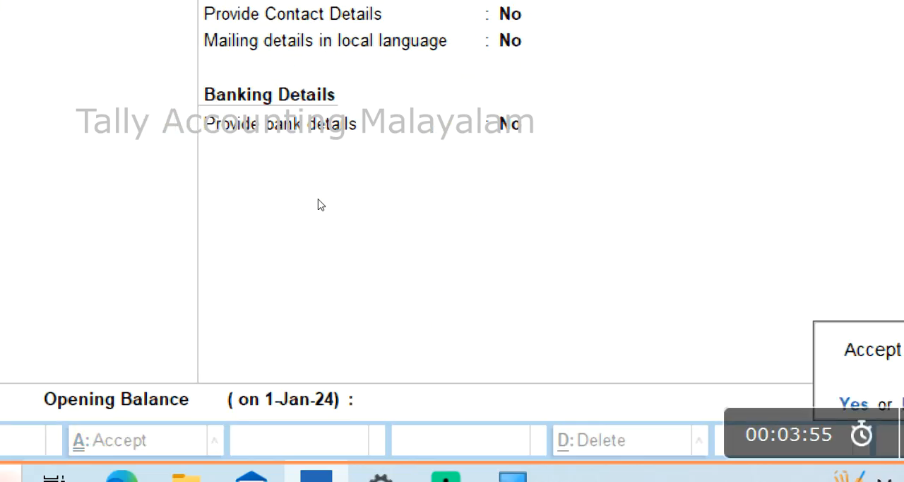
key("Return")
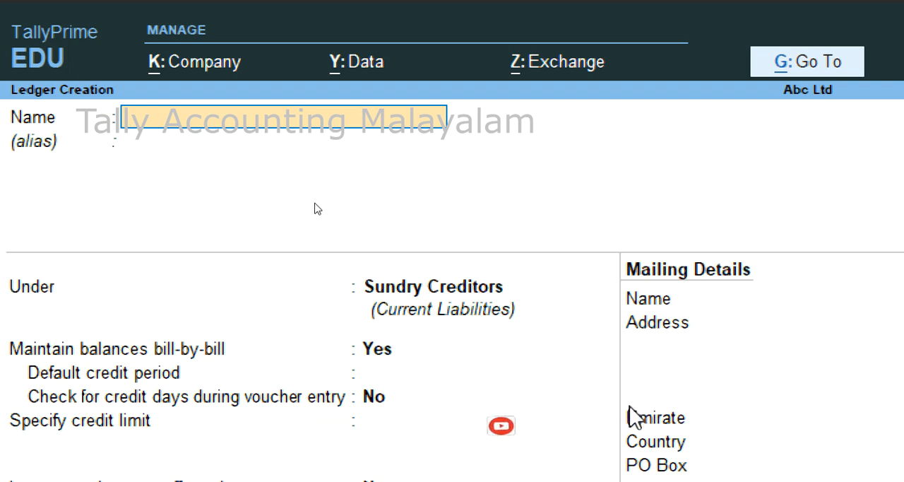
Name the next new ledger 5% Input Vat and leave its alias blank.
type("5")
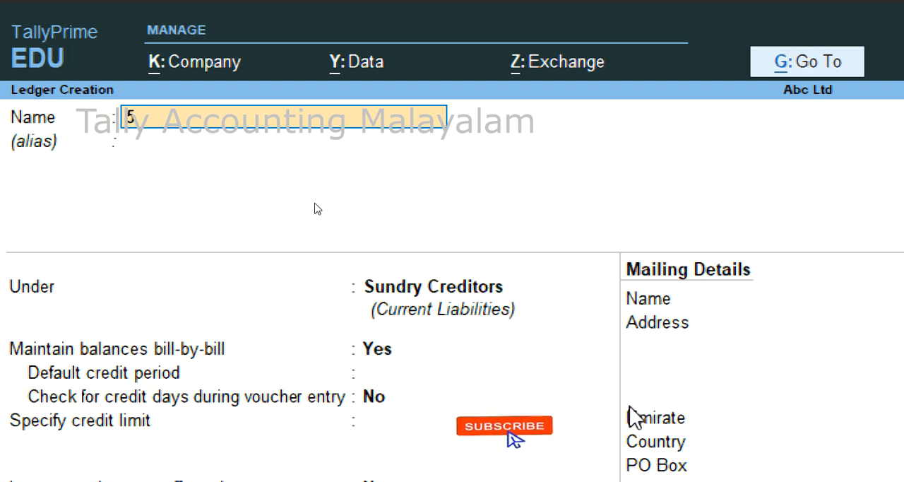
type("% inpu")
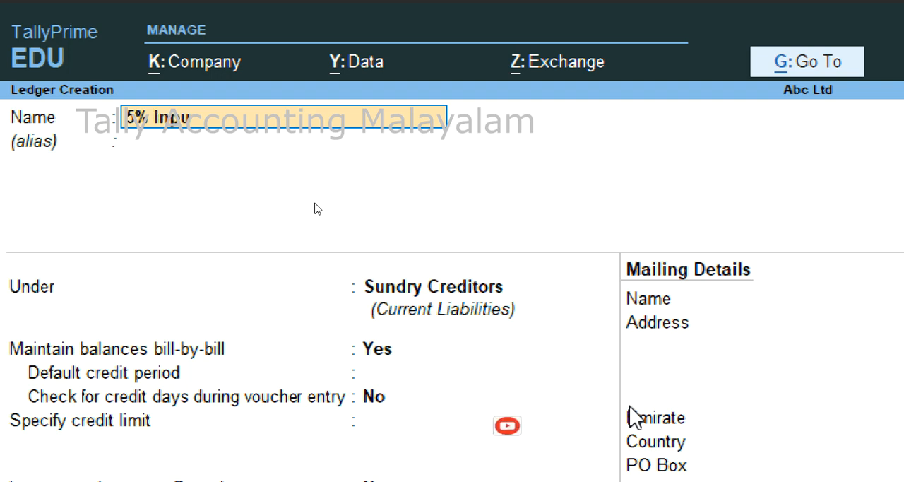
type("t Vat")
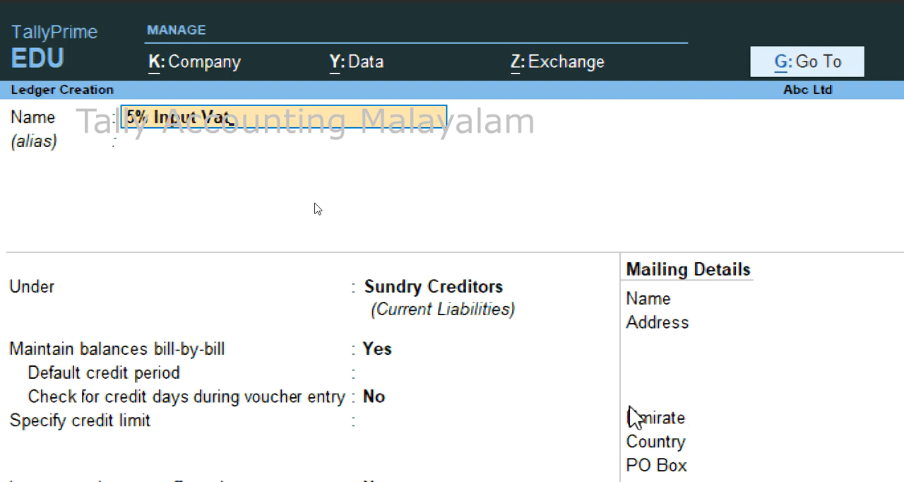
key("Return")
Place the 5% Input Vat ledger under the Duties & Taxes group.
type("D")
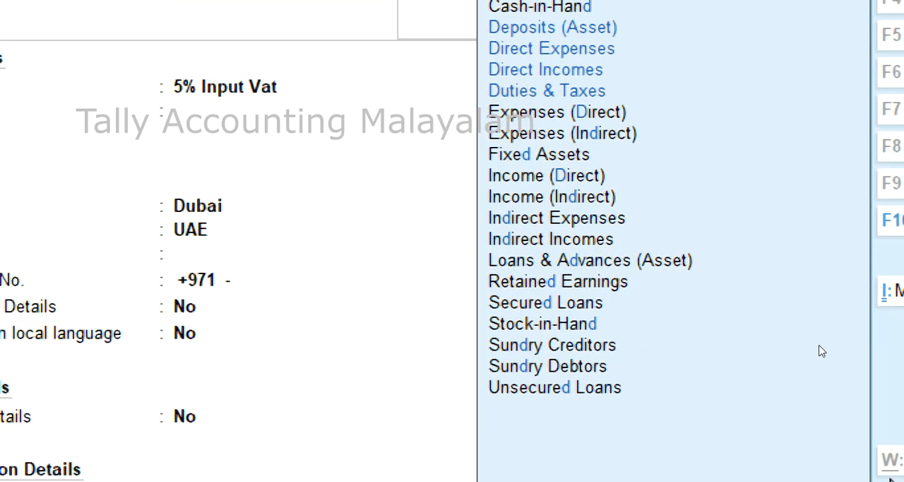
key("Down")
key("Down")
key("Down")
key("Down")
key("Down")
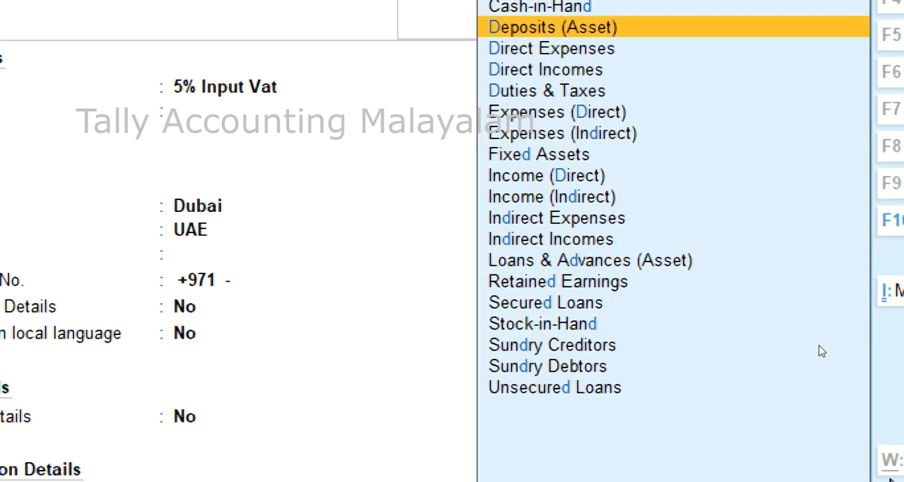
key("Down")
key("Down")
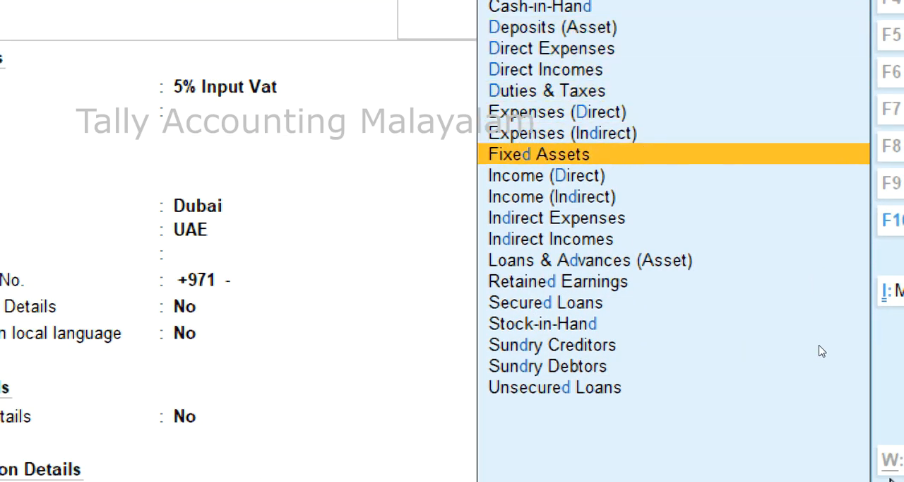
key("Up")
key("Up")
key("Up")
key("Up")
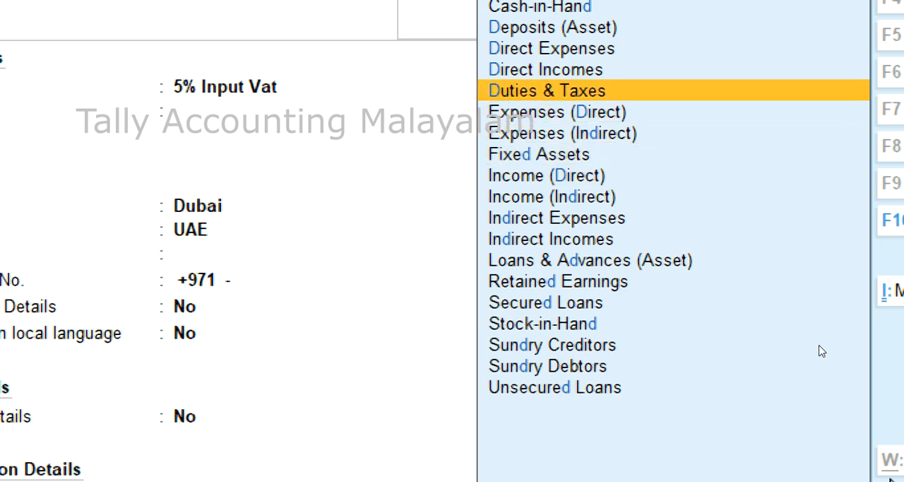
key("Return")
Set the input tax ledger's type of duty to VAT, keep the other defaults, and save the ledger.
key("Down")
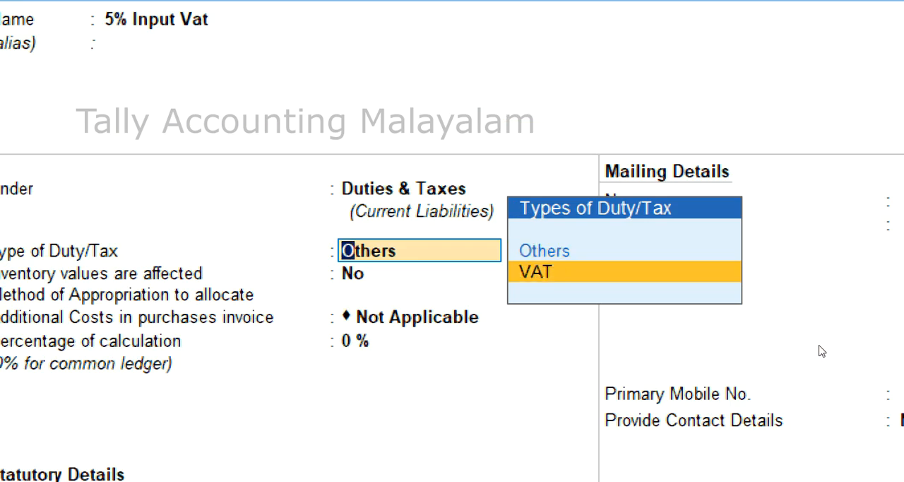
key("Return")
key("Return")
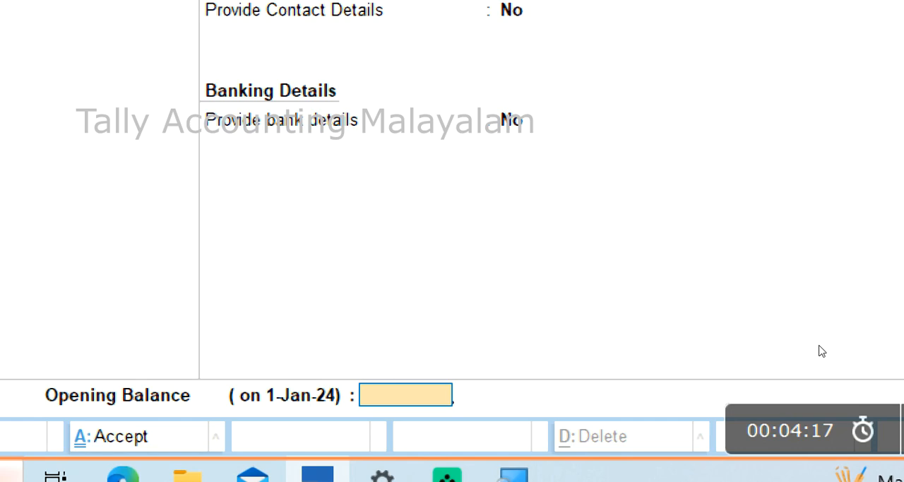
key("Return")
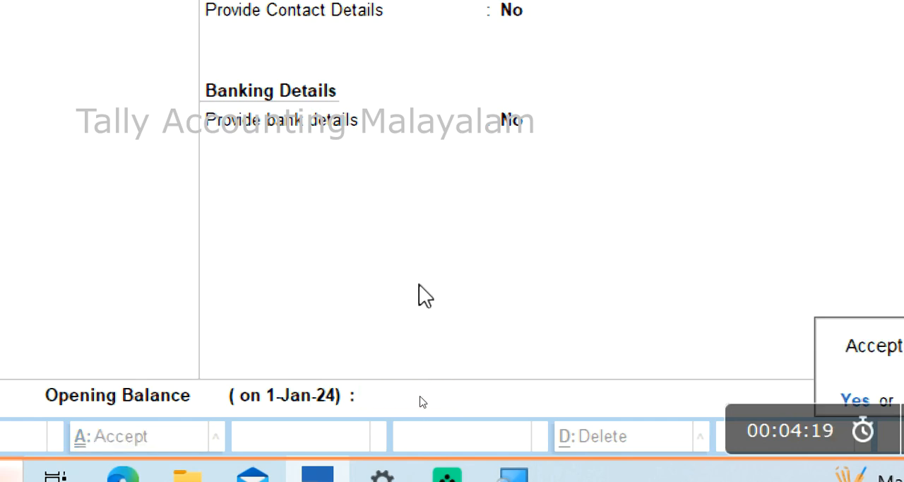
key("Return")
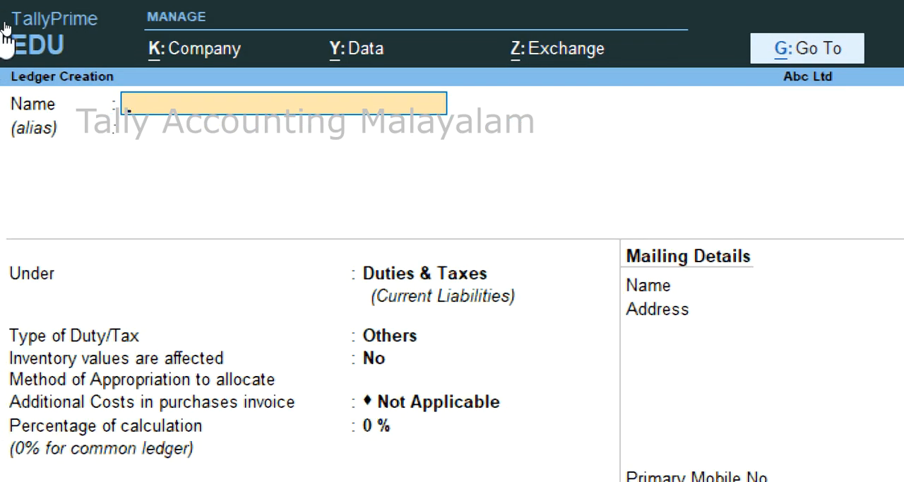
Name the next new ledger 55 Output Vat and leave its alias blank.
type("55 Output V")
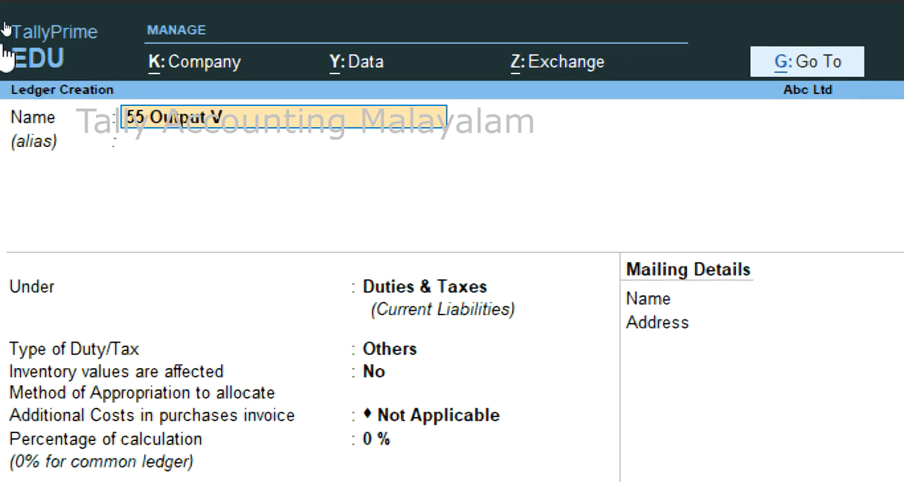
type("at")
key("Return")
key("Return")
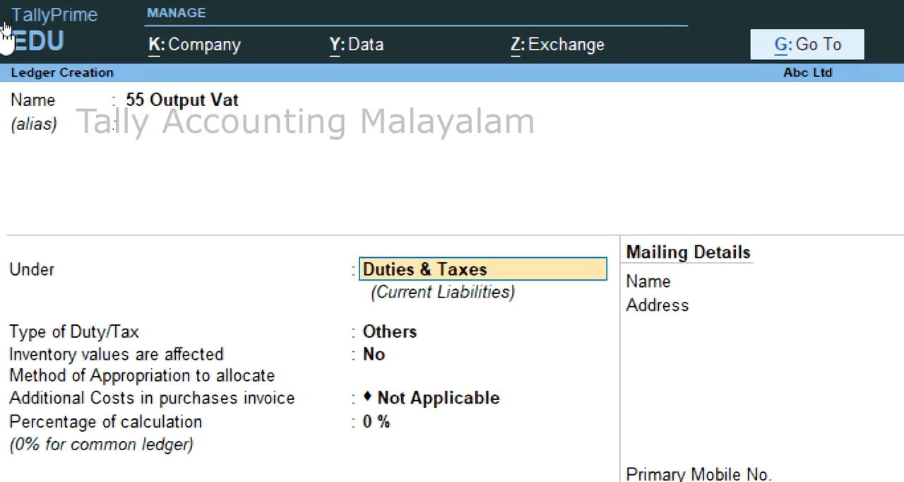
Keep the output tax ledger under Duties & Taxes, set its duty type to VAT with rounding Not Applicable, and save it.
key("Return")
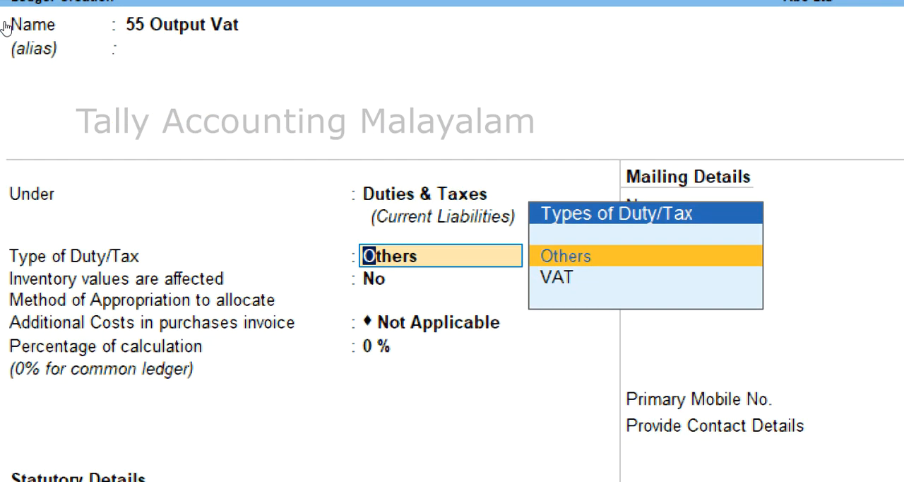
key("Down")
key("Return")
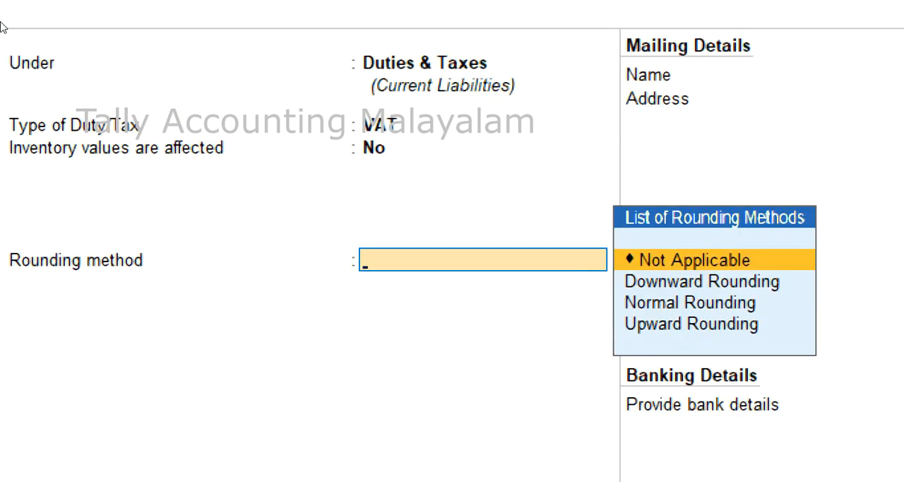
key("Return")
key("Return")
key("Return")
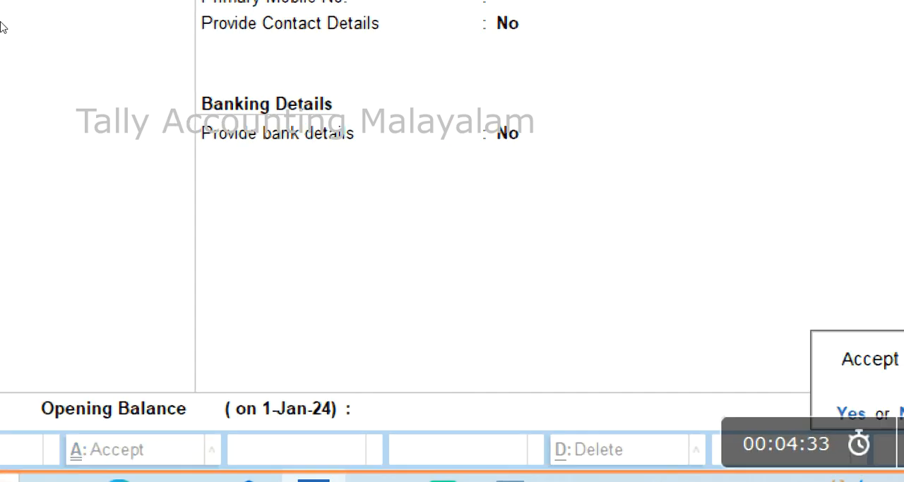
key("Return")
Name the next new ledger Tax on Import of Purchase.
type("Tax o")
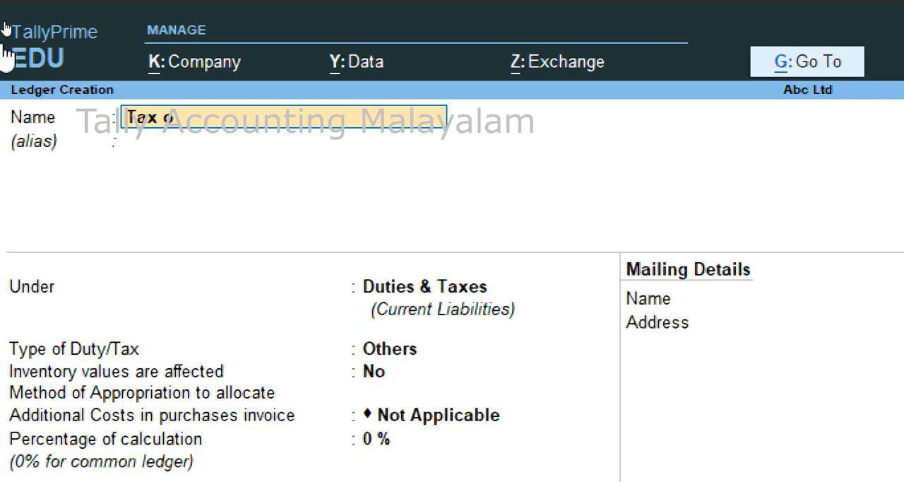
type("n Import of Purchas")
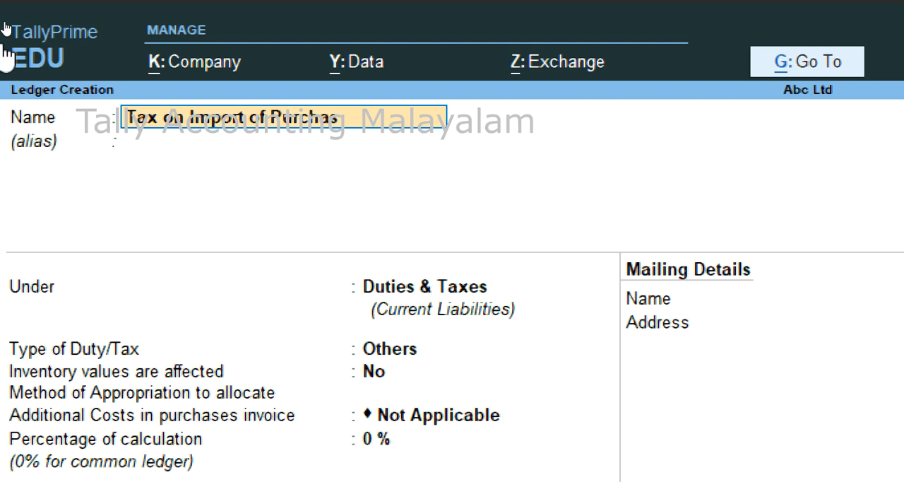
type("e")
key("Return")
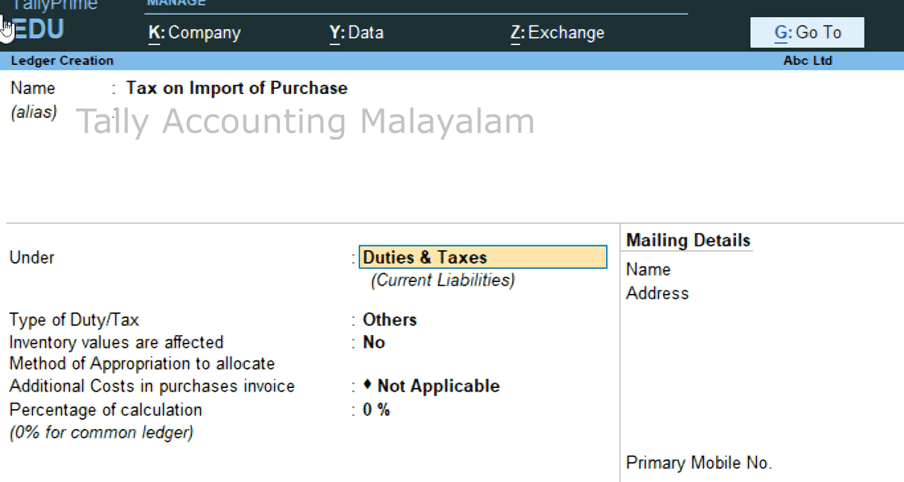
Place the Tax on Import of Purchase ledger under the Current Assets group.
type("C")
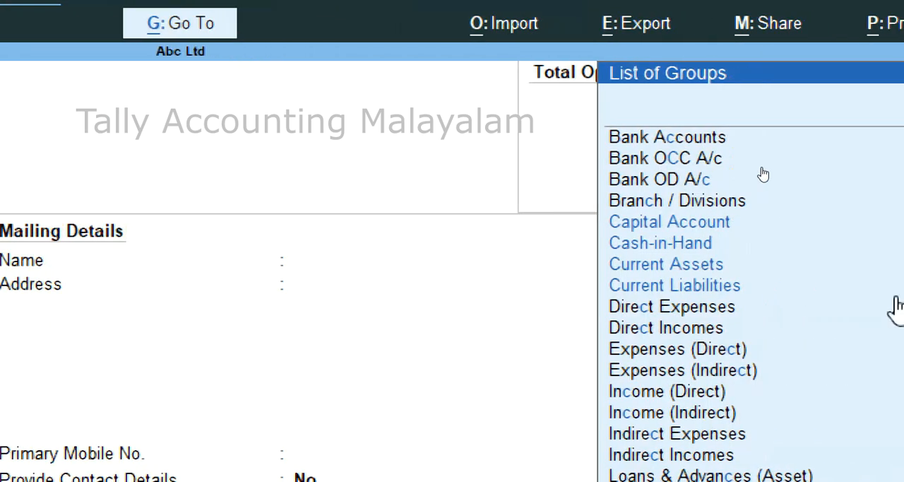
key("Down")
key("Down")
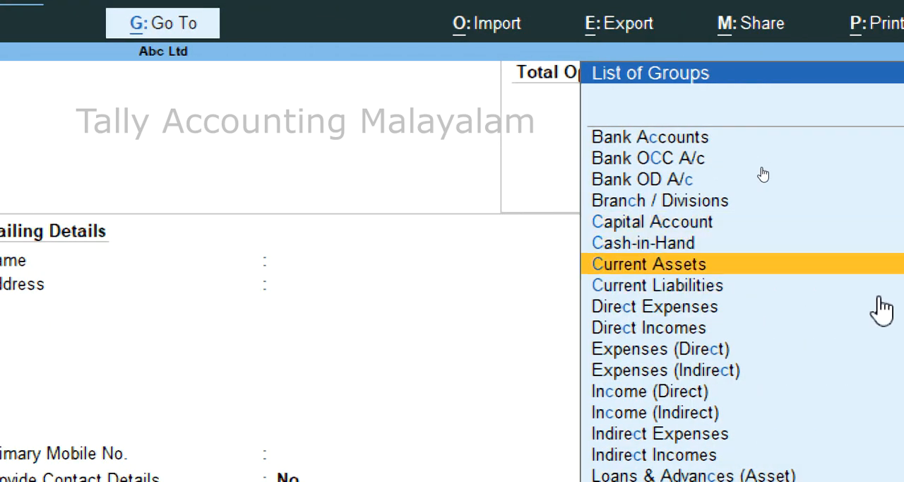
key("Return")
key("Return")
key("Return")
key("Return")
key("Return")
key("Return")
key("Return")
key("Return")
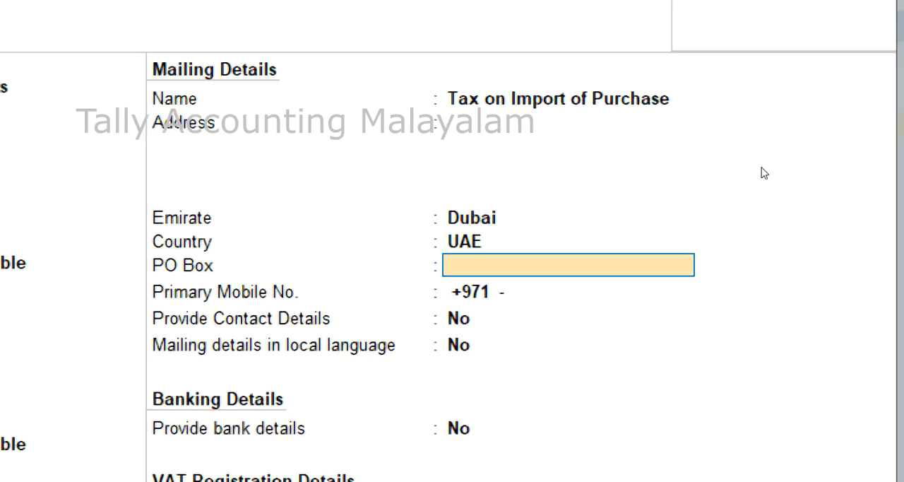
key("Return")
key("Return")
key("Return")
key("Return")
key("Return")
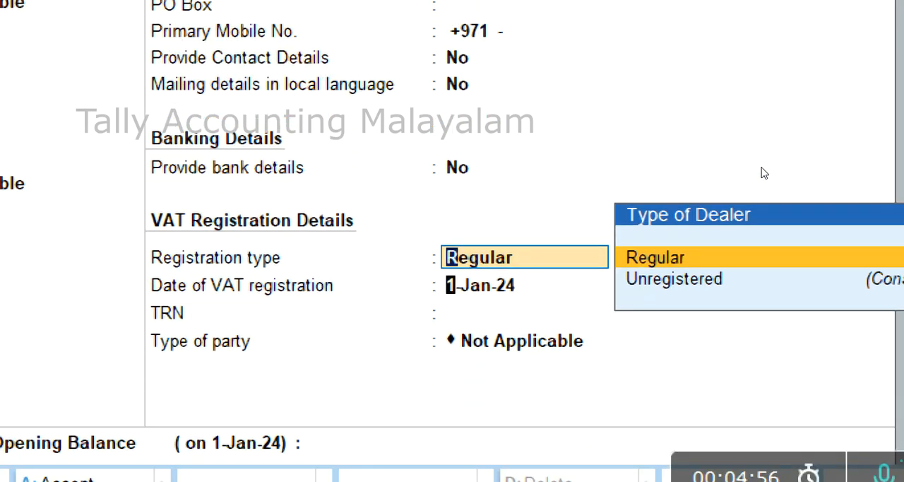
Keep the import tax ledger's remaining defaults, leave the TRN and opening balance blank, and save it.
key("Return")
key("Return")
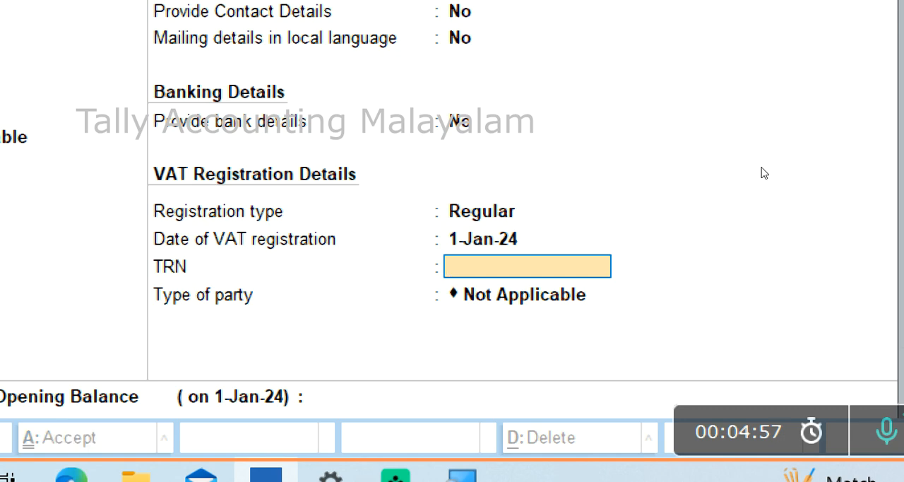
key("Return")
key("Return")
key("Return")
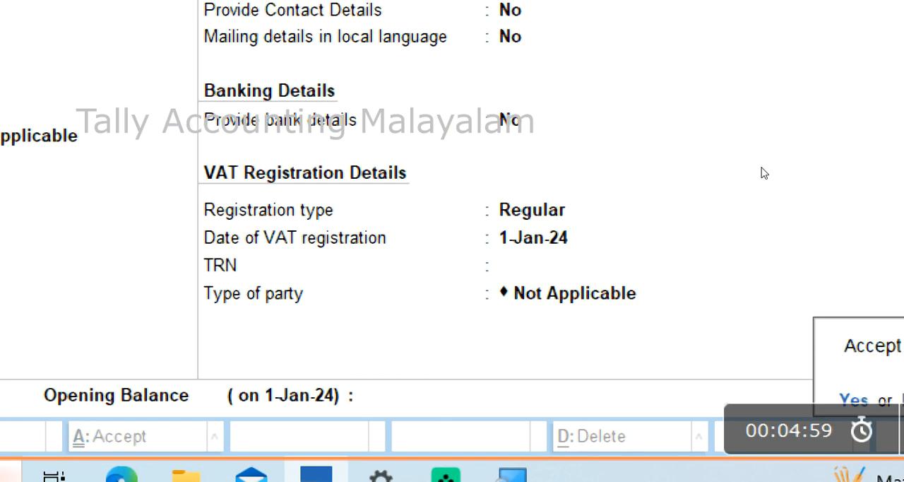
key("Return")
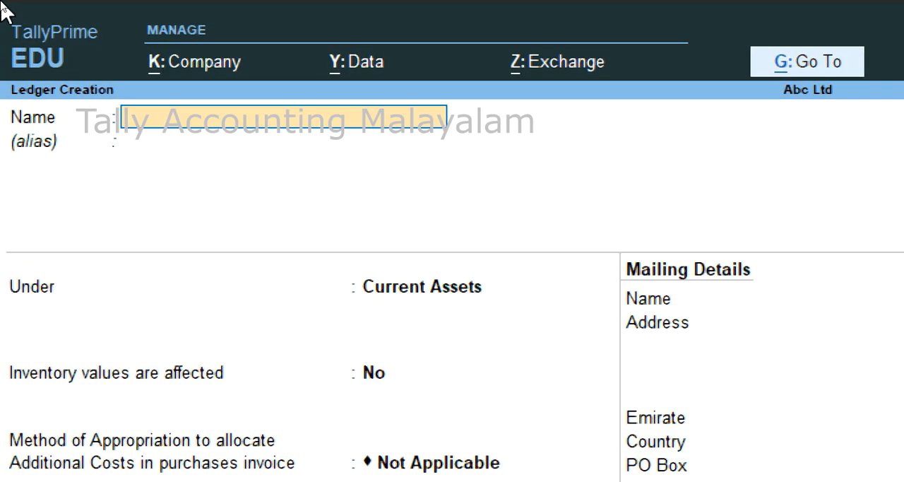
Name the next new ledger Import Purchase and leave its alias blank.
type("Import Pur")
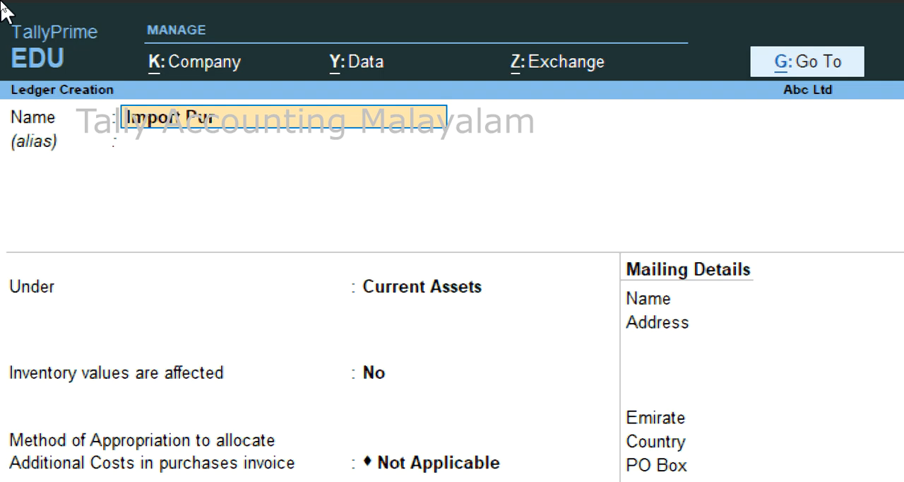
type("chase")
key("Return")
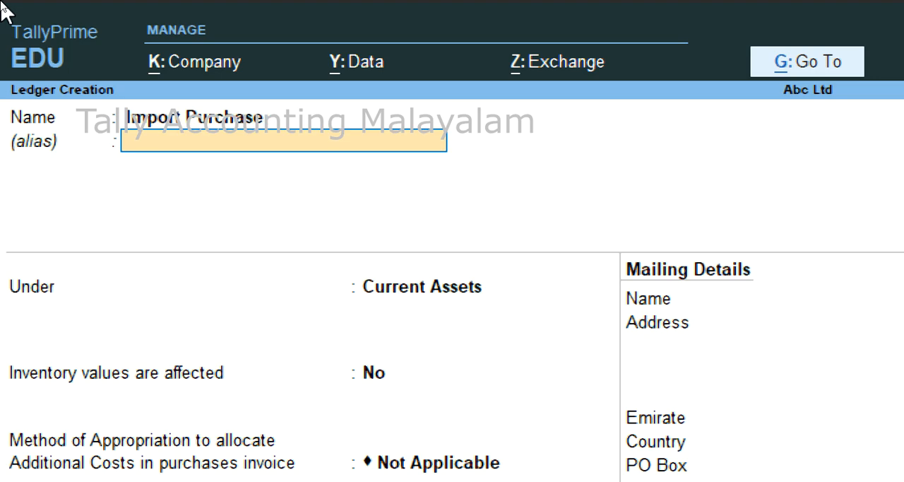
key("Return")
Place Import Purchase under Purchase Accounts, with inventory values affected Yes and the additional cost appropriation method Not Applicable.
type("P")
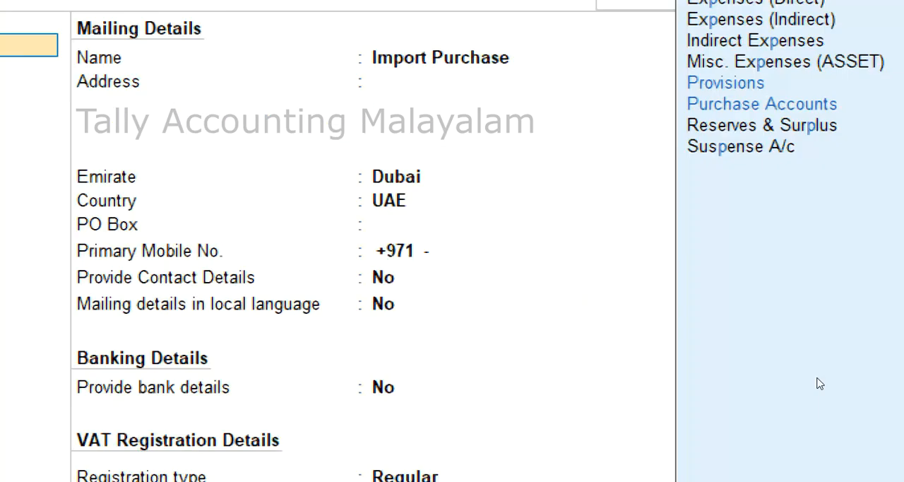
key("Down")
key("Return")
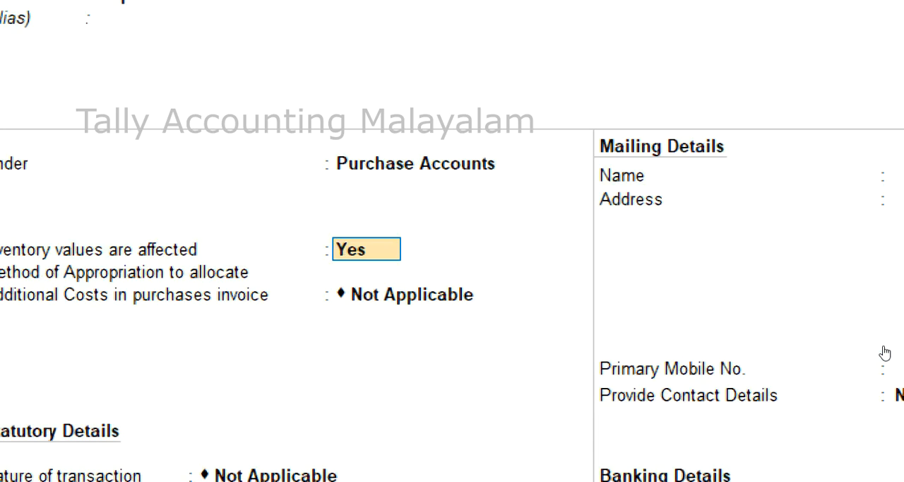
key("Return")
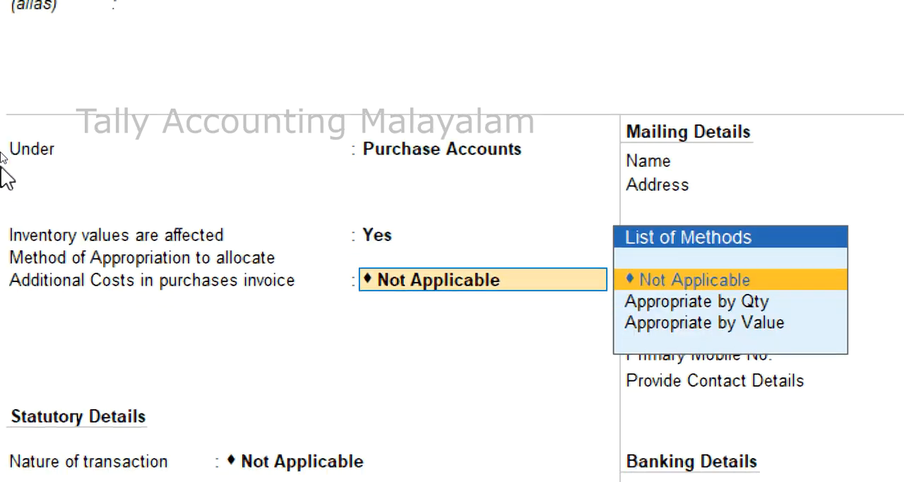
key("Return")
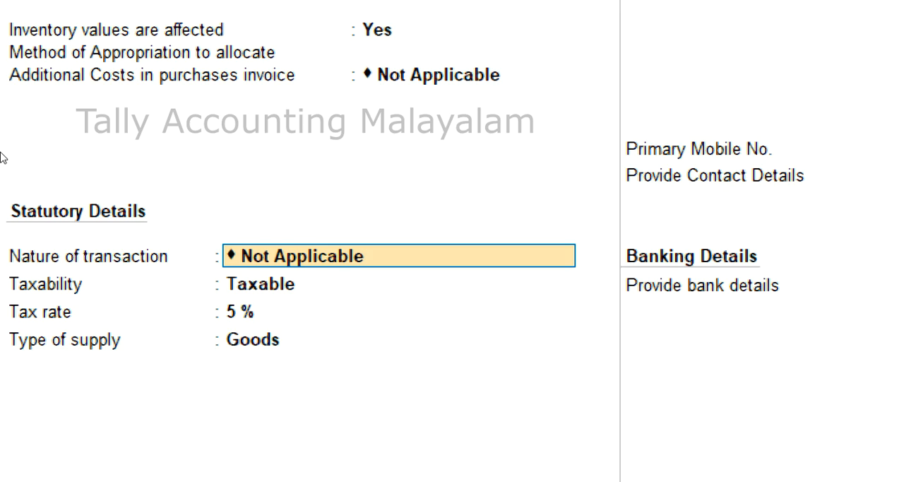
Set the Import Purchase ledger's nature of transaction to Imports - Taxable.
key("BackSpace")
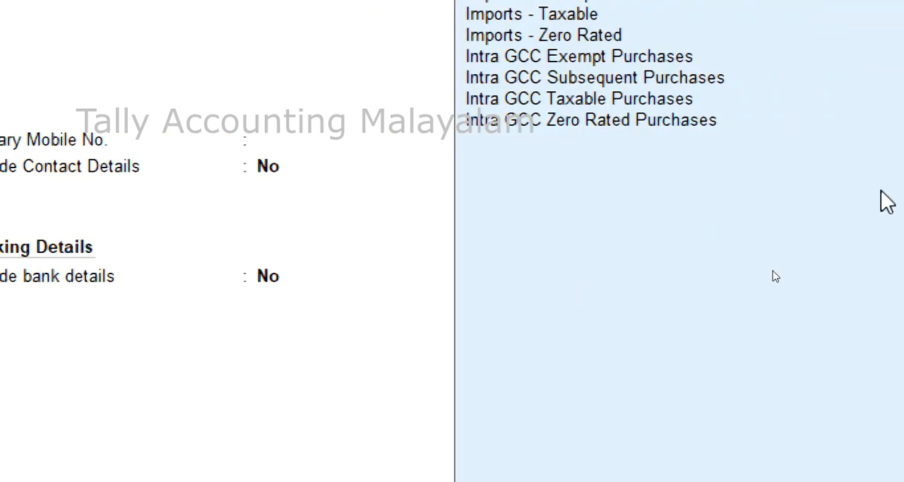
key("Down")
key("Down")
key("Down")
key("Down")
key("Down")
key("Down")
key("Down")
key("Down")
key("Down")
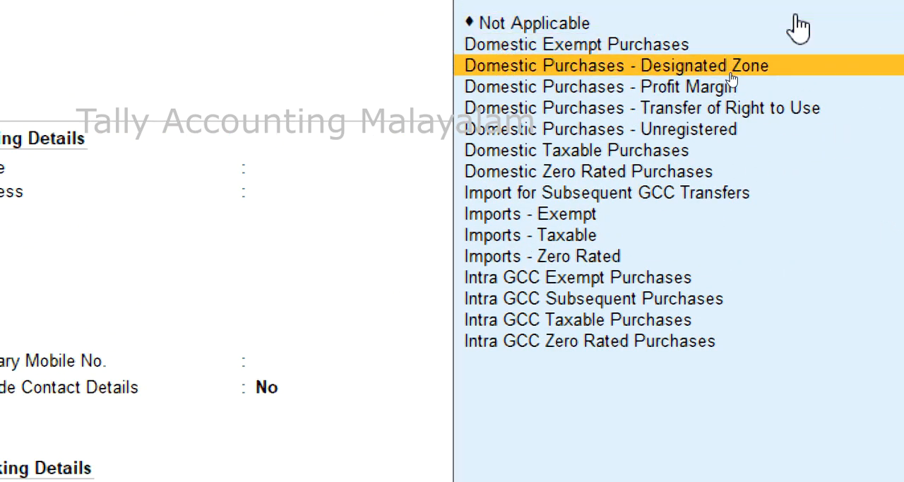
key("Down")
key("Down")
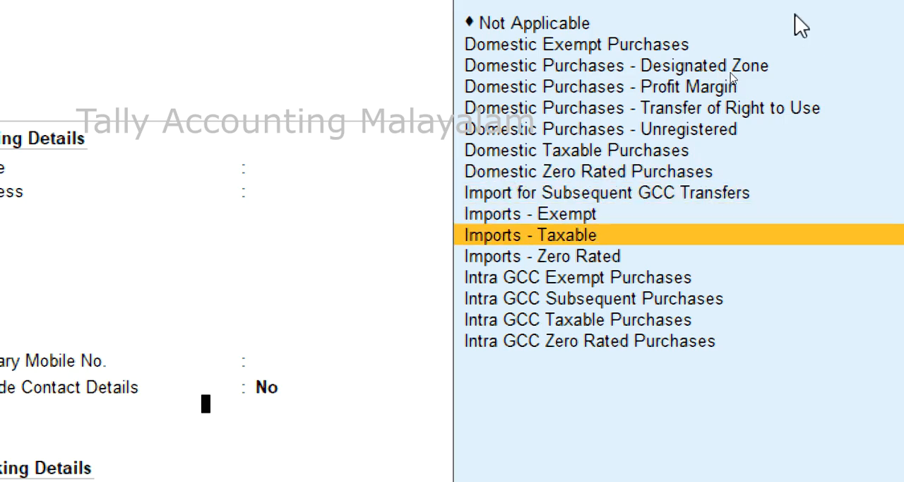
key("Return")
Keep the Import Purchase ledger Taxable at 5 % with supply type Goods, leave the opening balance blank, and save it.
key("Return")
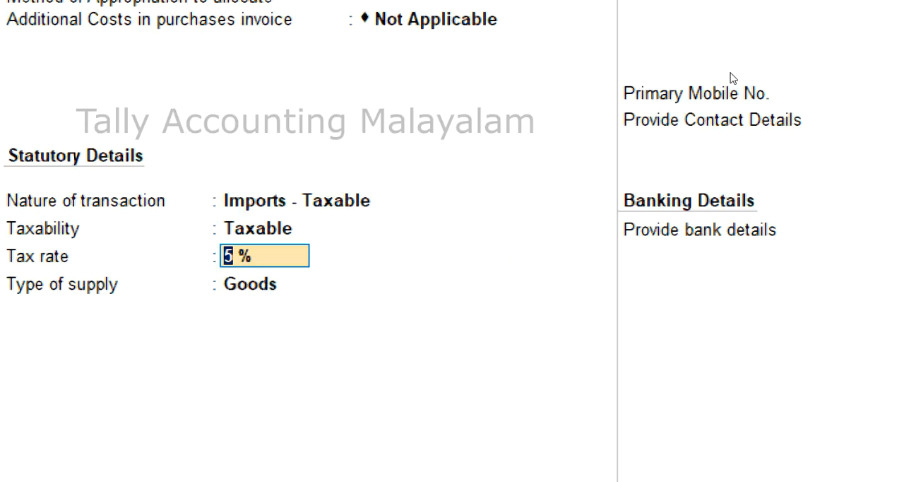
key("Return")
key("Return")
key("Return")
key("Return")
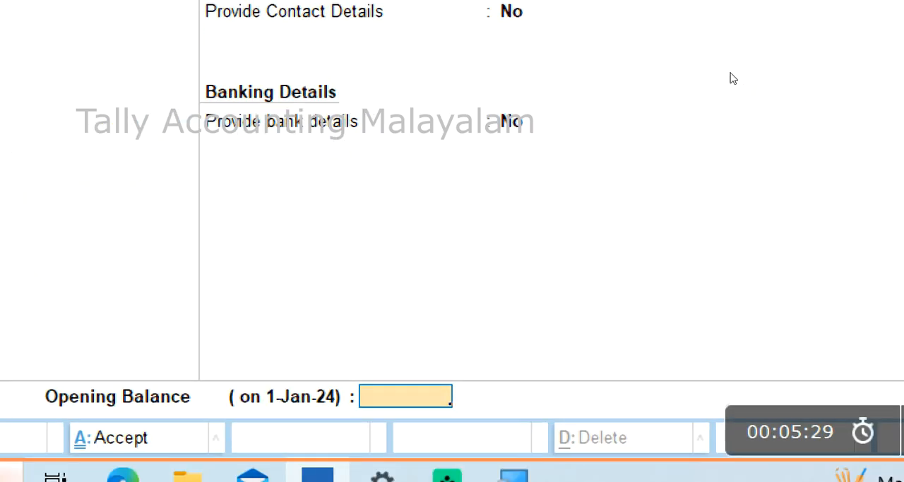
key("Return")
key("Return")
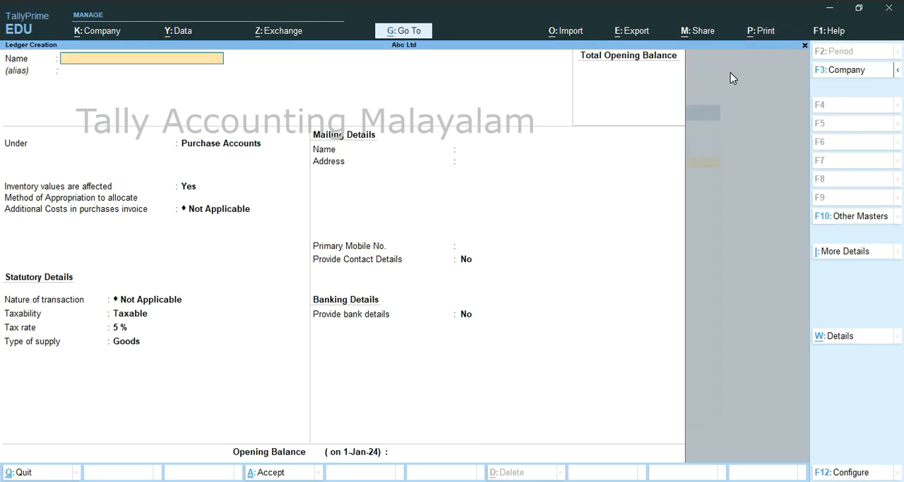
Leave ledger creation, bring up the ledger list for alteration, and start a new ledger from it.
key("Escape")
key("Escape")
key("Down")
key("Return")
key("Down")
key("Return")
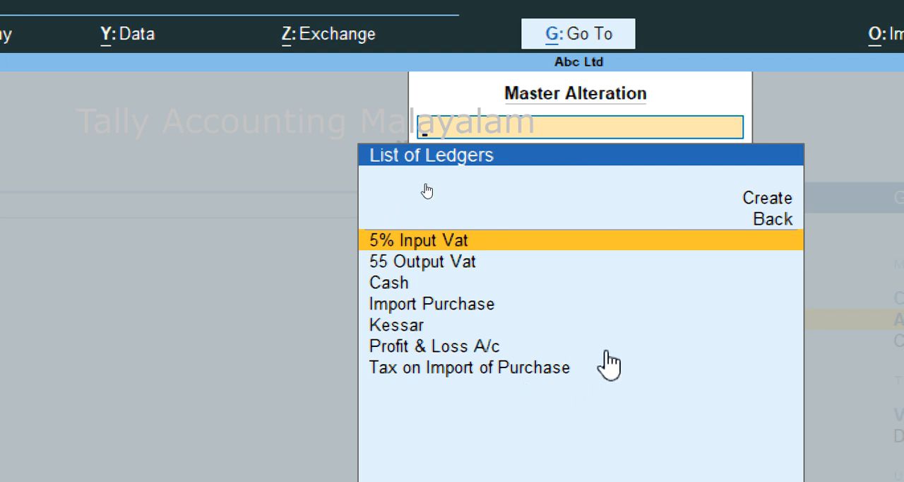
left_click(775, 205)
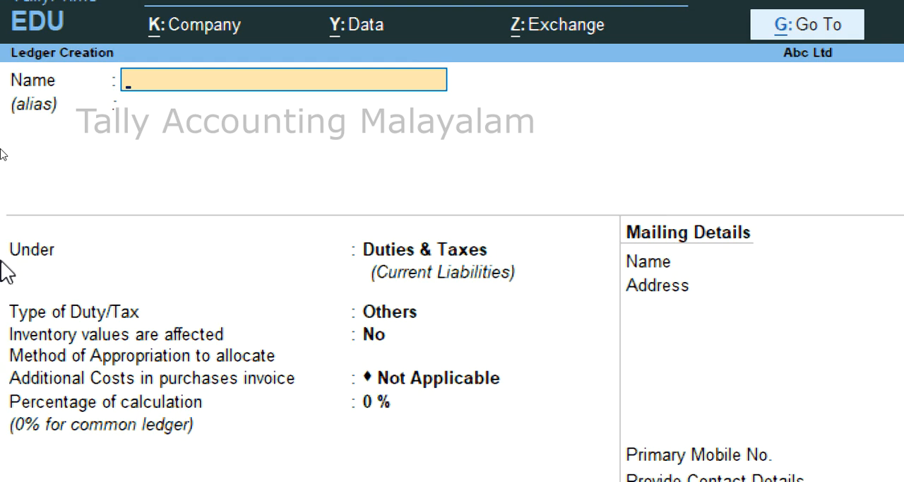
Name the new ledger Custom Duty and leave its alias blank.
type("Custom Duty")
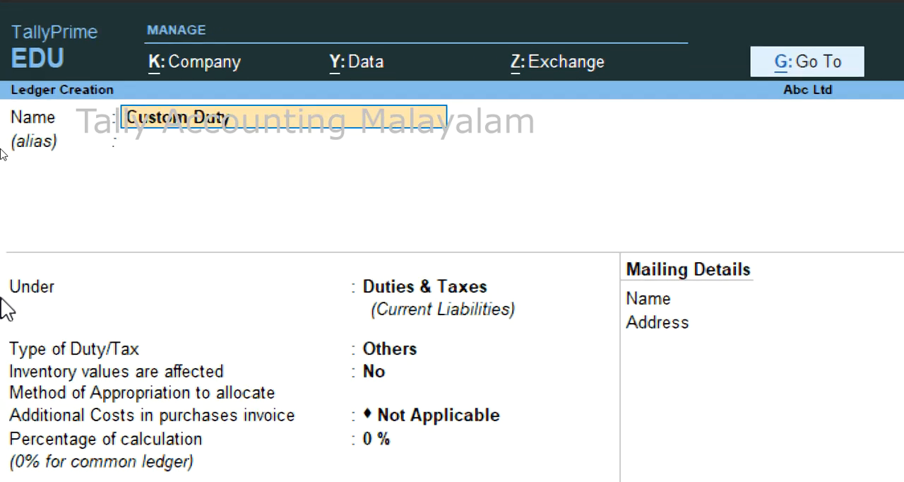
key("Return")
key("Return")
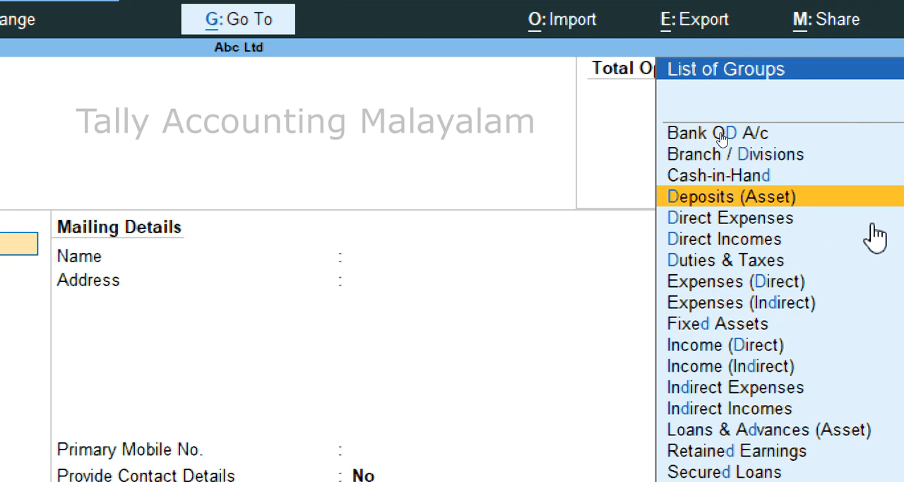
Place Custom Duty under Direct Expenses, with inventory values affected No and type of ledger Not Applicable.
key("Down")
key("Return")
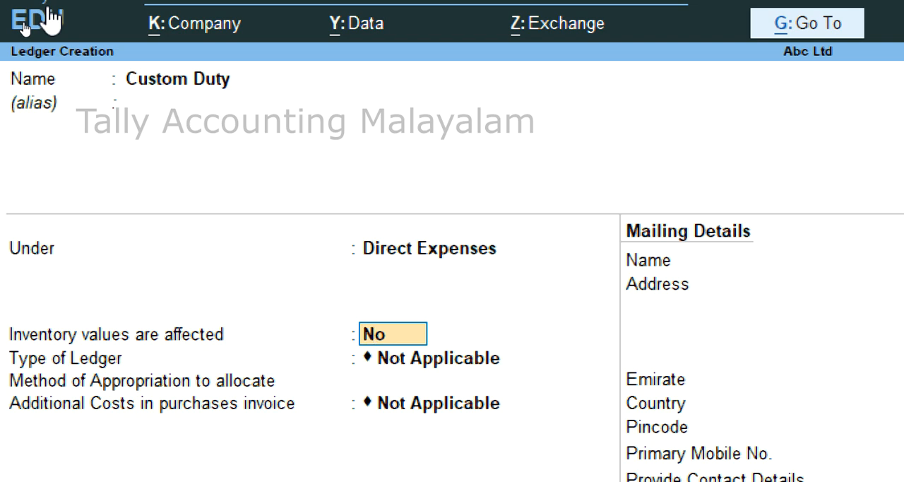
key("Return")
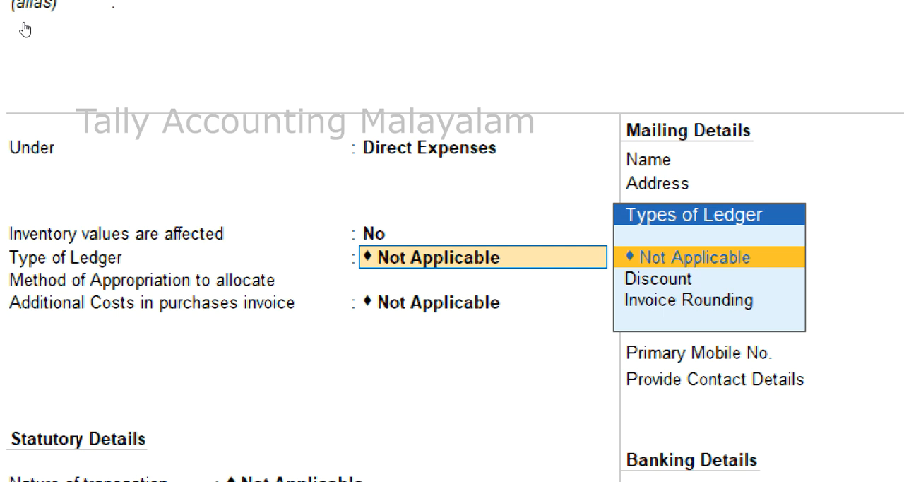
key("Return")
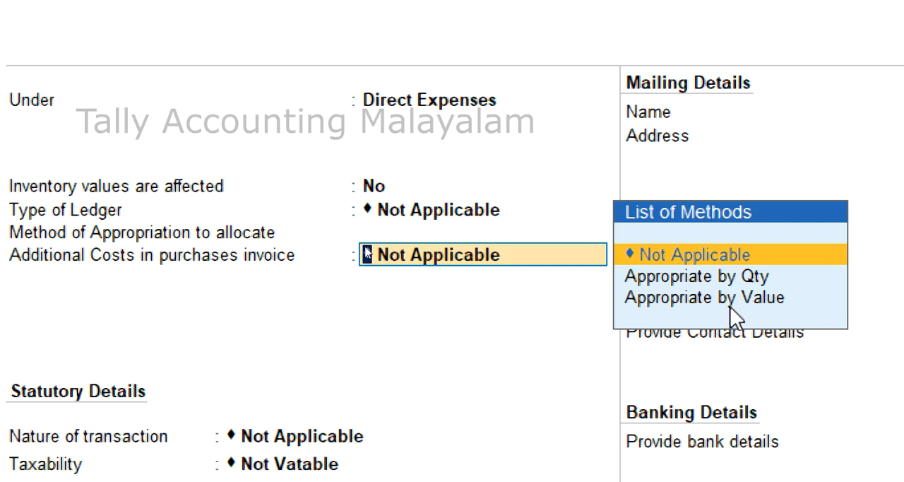
Check the ledger configuration for the appropriation methods option, and set Custom Duty's additional cost method to Appropriate by Value.
key("F12")
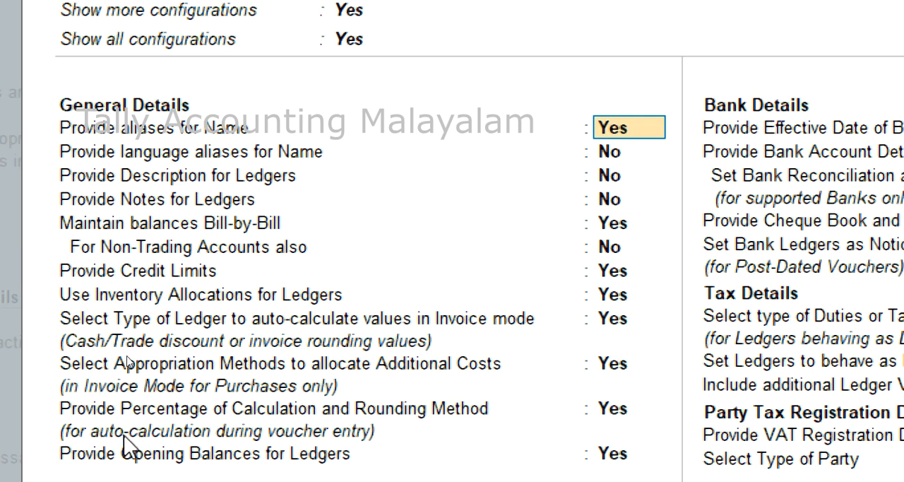
left_click(238, 377)
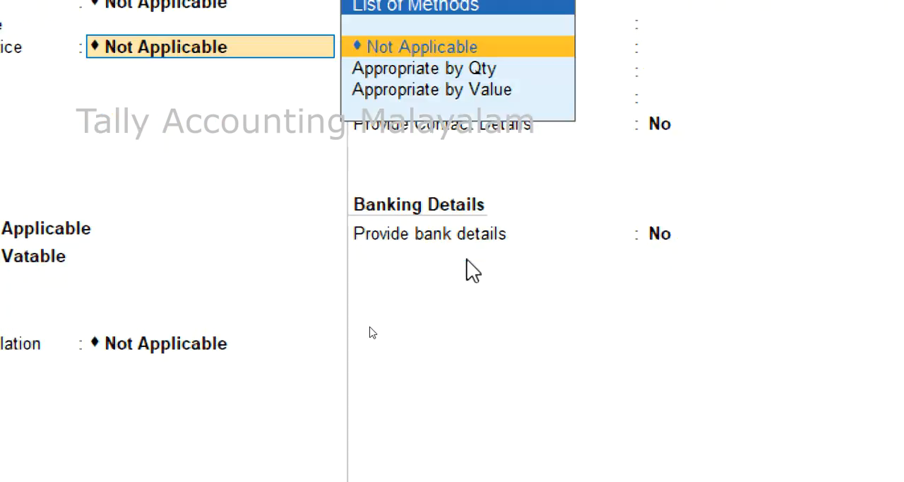
key("Down")
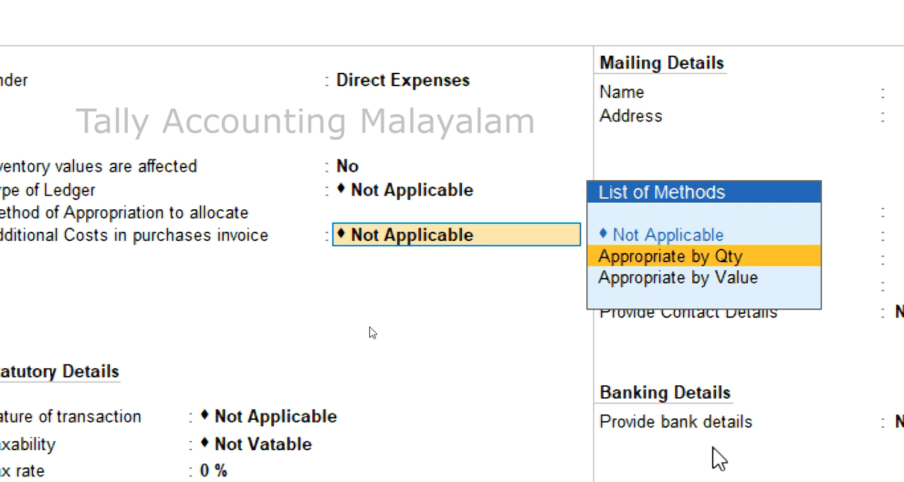
key("Down")
key("Return")
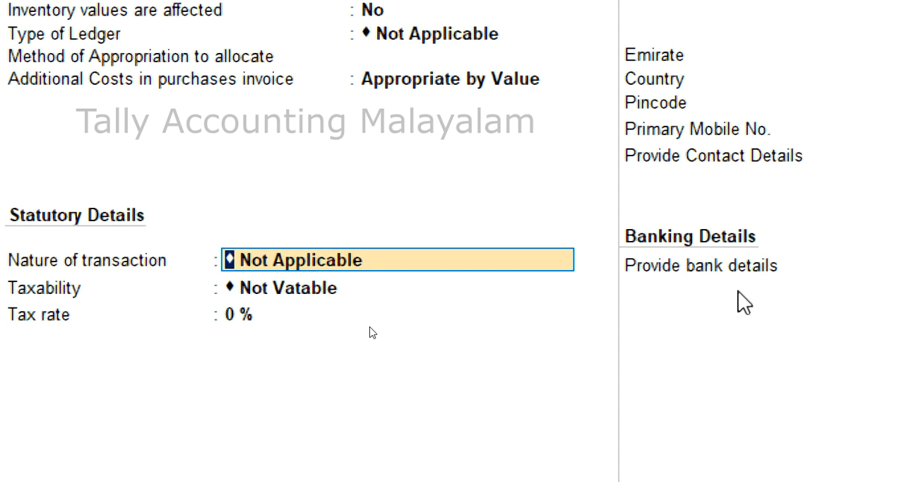
Keep Custom Duty's nature of transaction Not Applicable and taxability Not Vatable, leave the opening balance blank, and save the ledger.
key("Return")
key("Return")
key("Return")
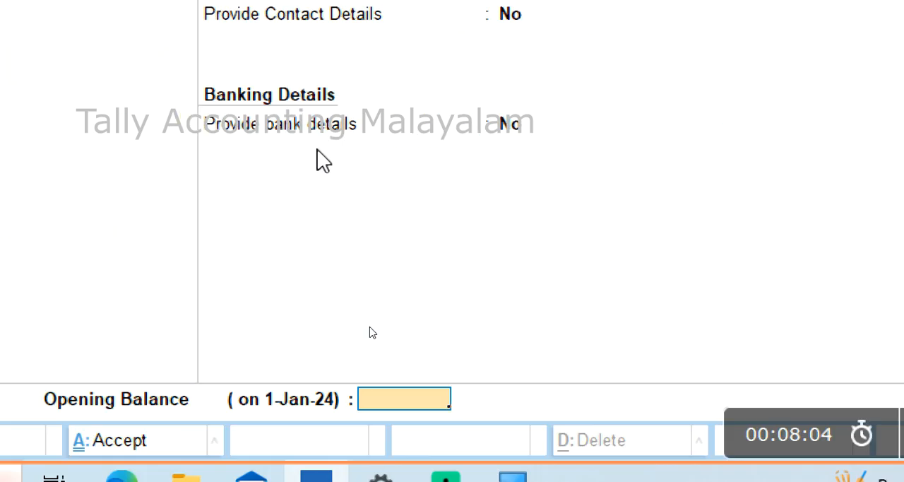
key("Return")
key("Return")
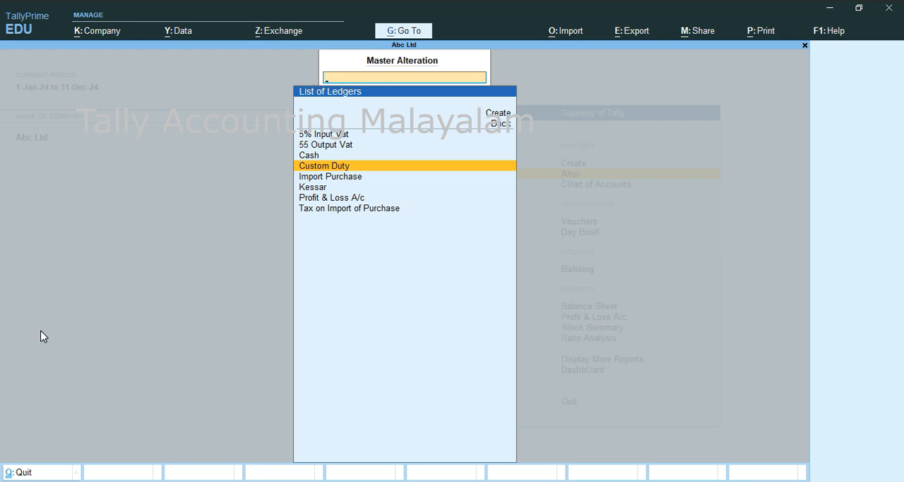
Return to the Gateway of Tally and start a new Purchase voucher.
key("Escape")
key("Escape")
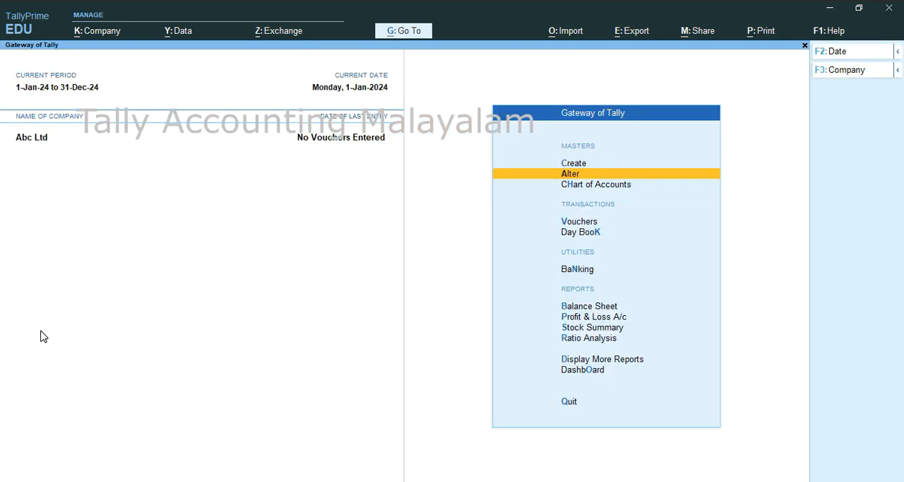
key("v")
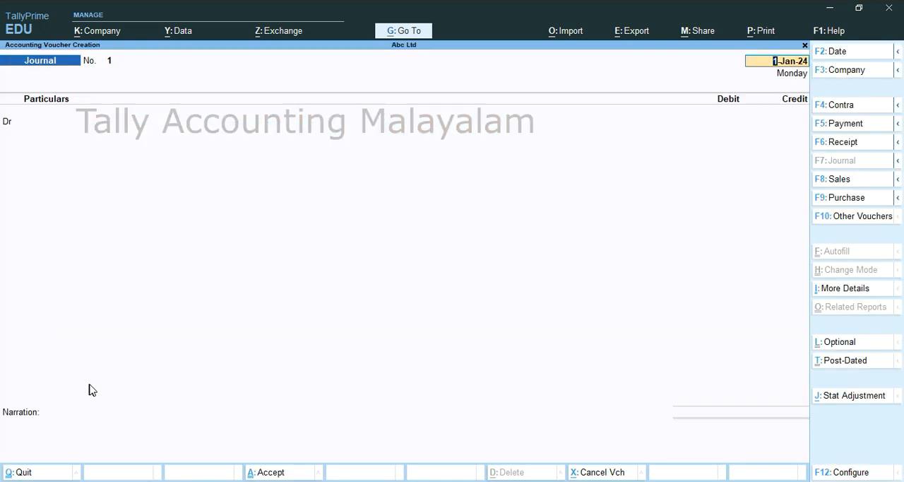
left_click(825, 199)
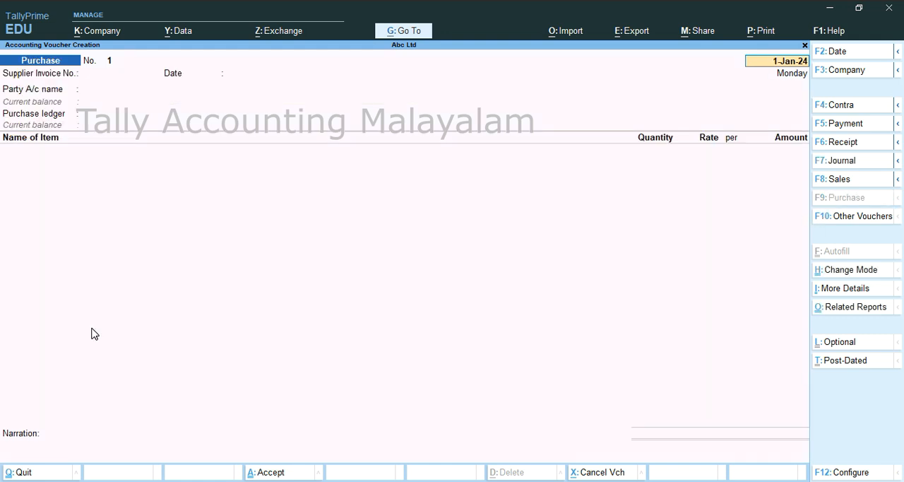
Enter supplier invoice number 12456 dated 1-Jan-24 and select the supplier's ledger as the party account.
key("Return")
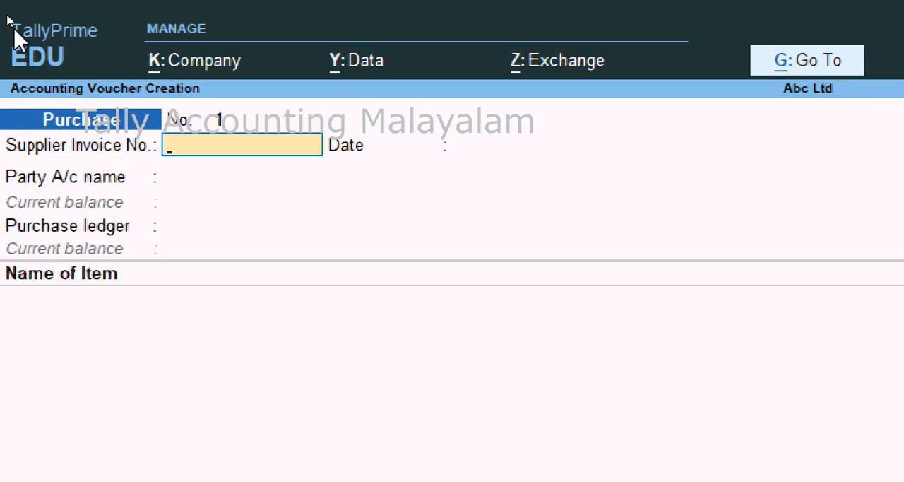
type("12456")
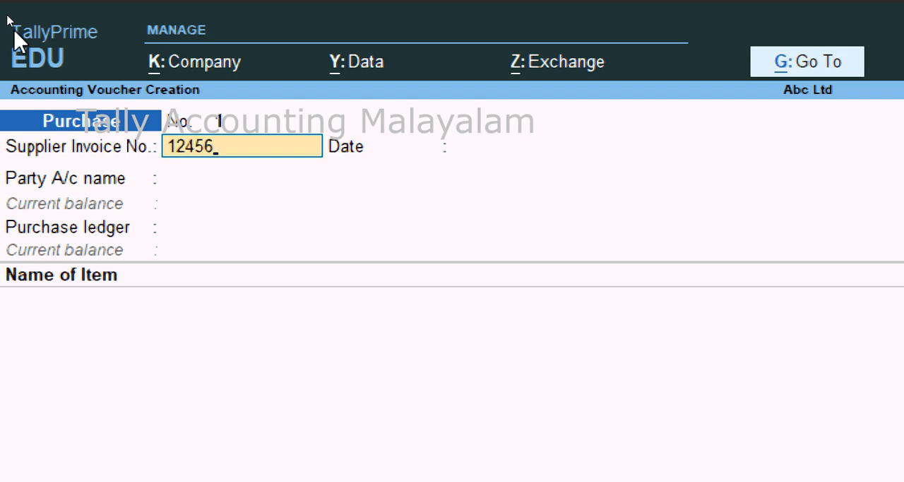
key("Return")
key("Return")
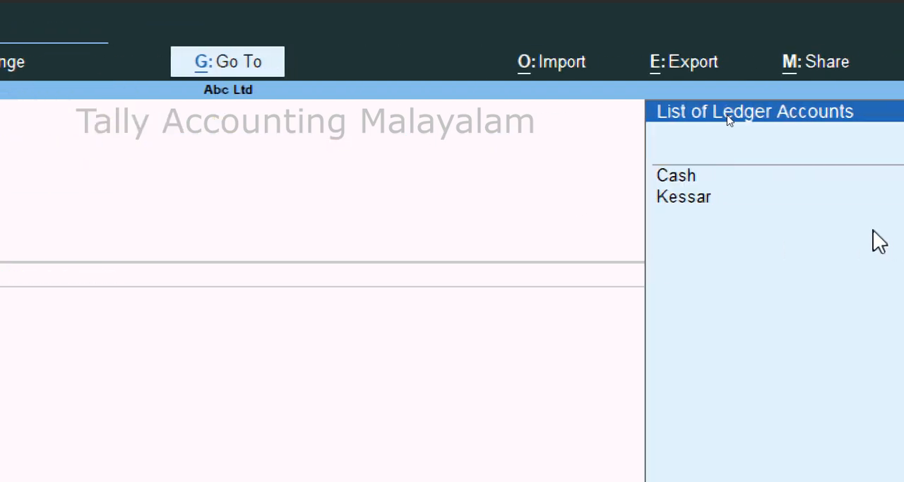
key("Down")
key("Down")
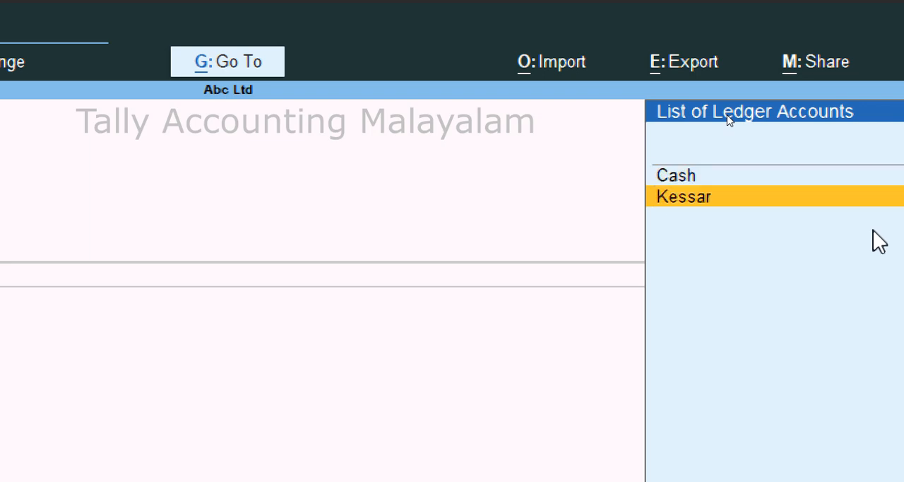
key("Return")
Leave the voucher's receipt details, order details, and import details blank.
key("Return")
key("Return")
key("Return")
key("Return")
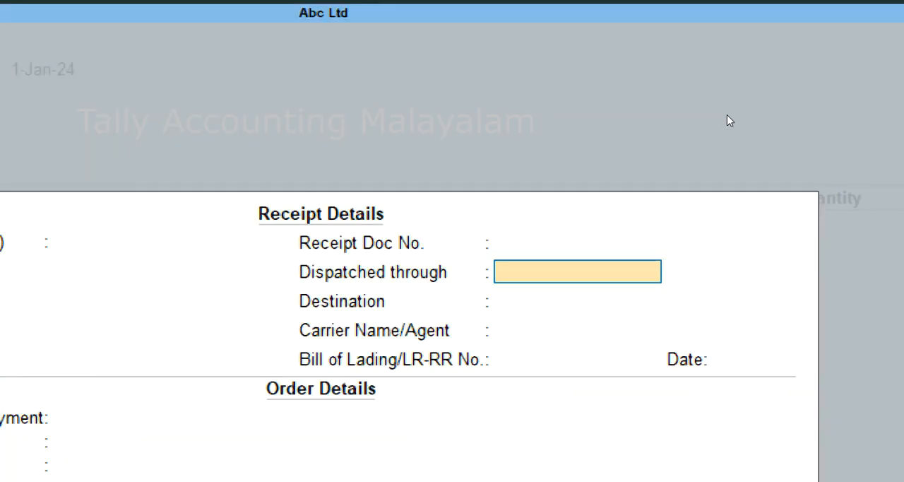
key("Return")
key("Return")
key("Return")
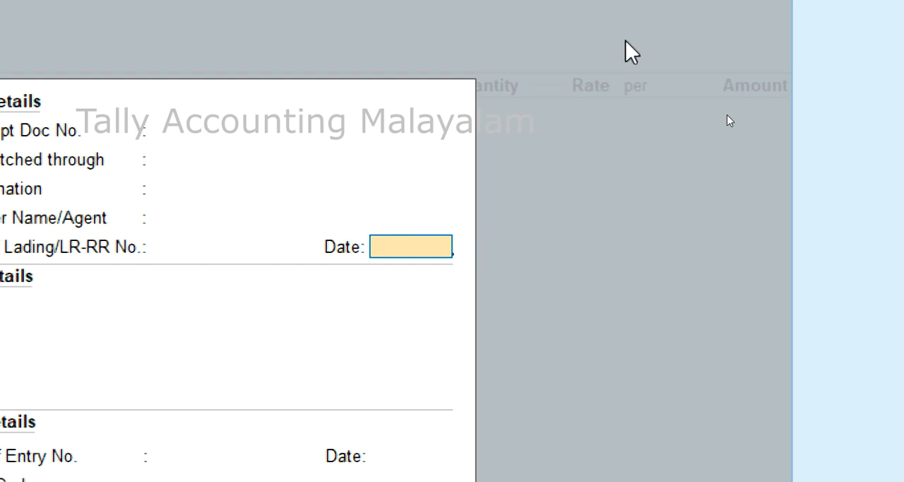
key("Return")
key("Return")
key("Return")
key("Return")
key("Return")
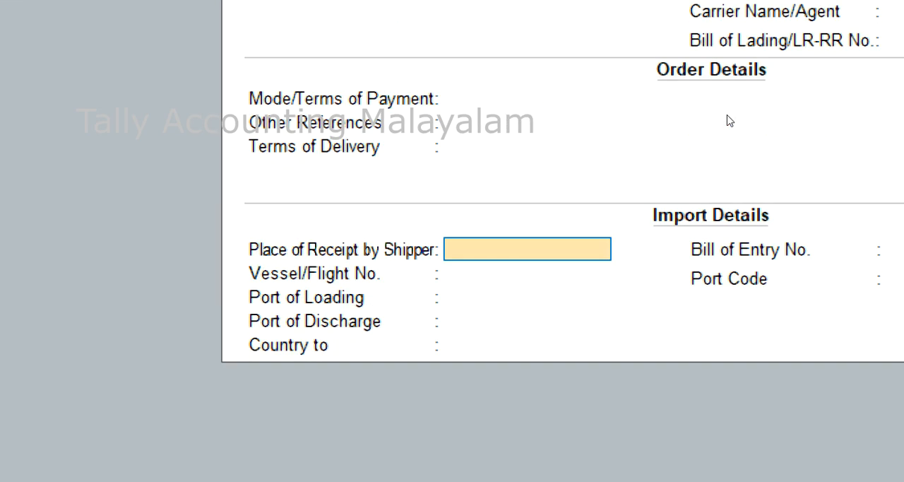
Accept the remaining party details as they are and select Import Purchase as the purchase ledger.
key("Return")
key("Return")
key("Return")
key("Return")
key("Return")
key("Return")
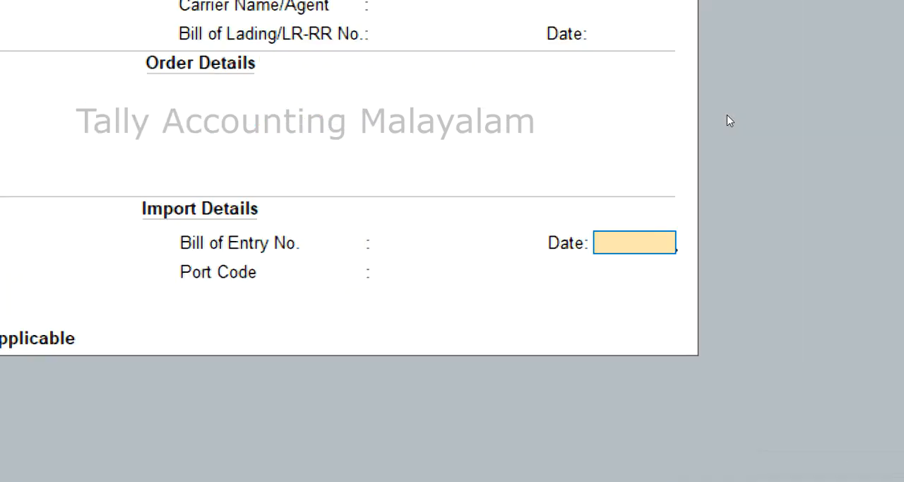
key("Return")
key("Return")
key("Return")
key("Return")
key("Return")
key("Return")
key("Return")
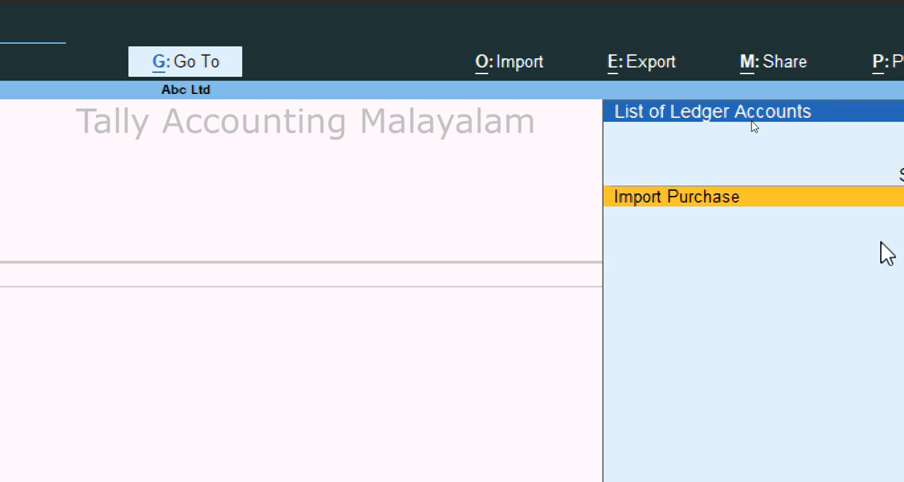
key("Return")
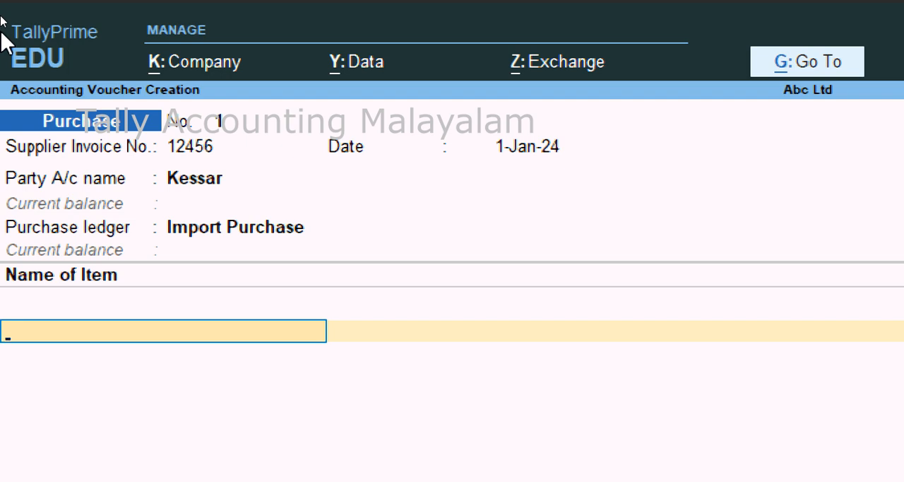
Create a stock item named Mobile from the voucher's item line, without alias or description, under Primary.
key("alt+c")
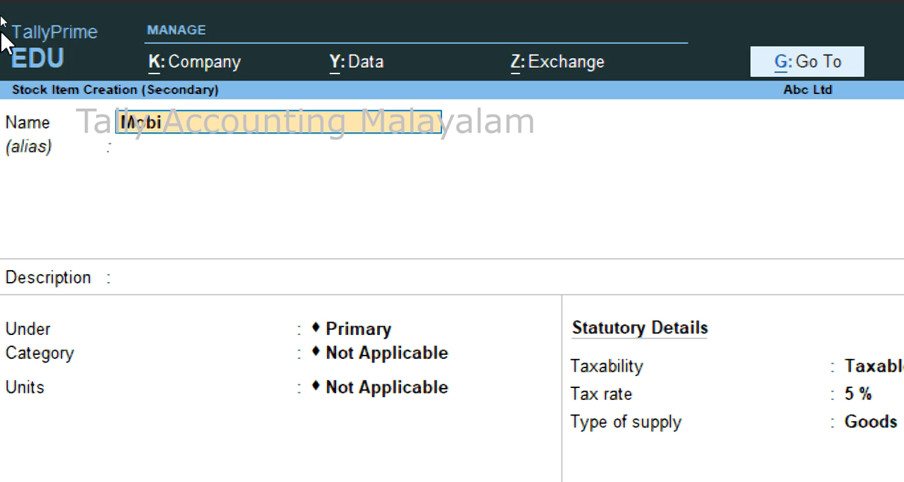
key("Return")
key("Return")
key("Return")
key("Return")
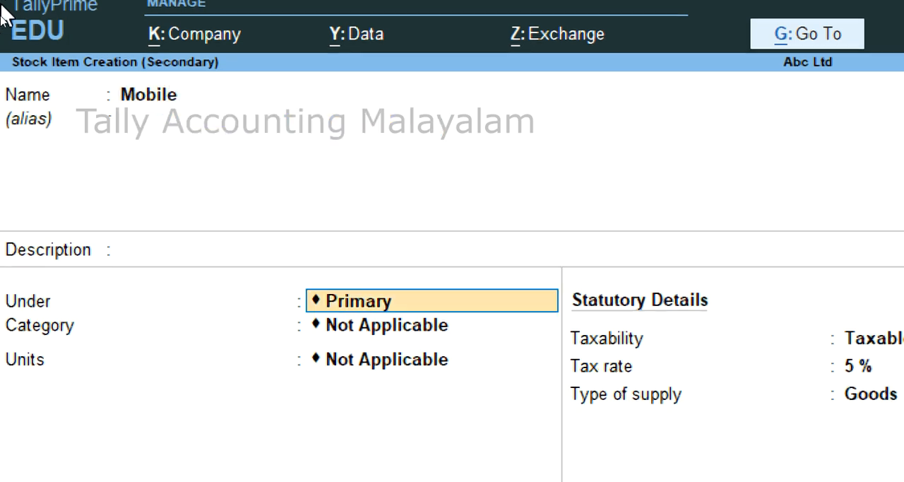
Create a simple unit for Mobile with symbol no, formal name Number, and 0 decimal places.
key("alt+c")
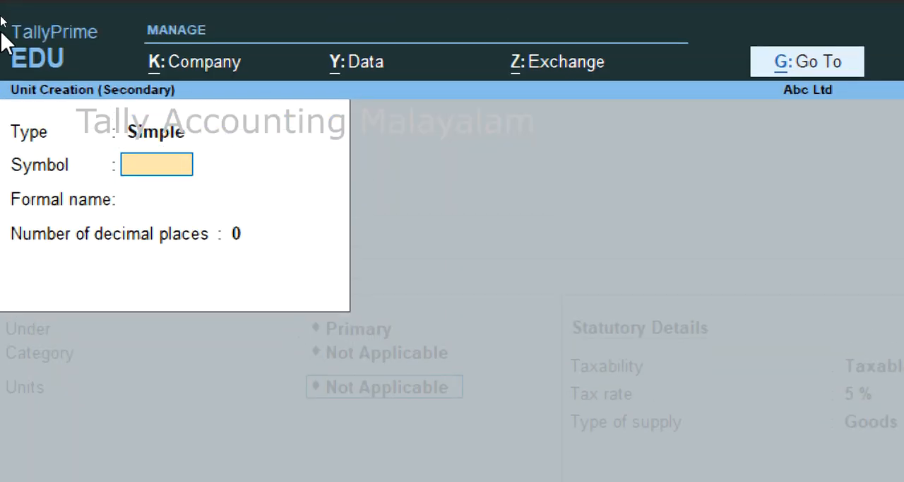
key("Return")
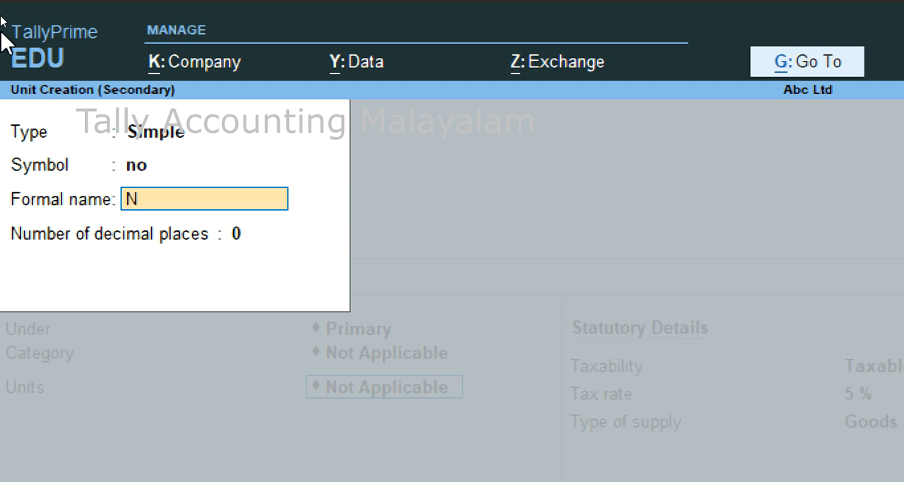
type("Number")
key("Return")
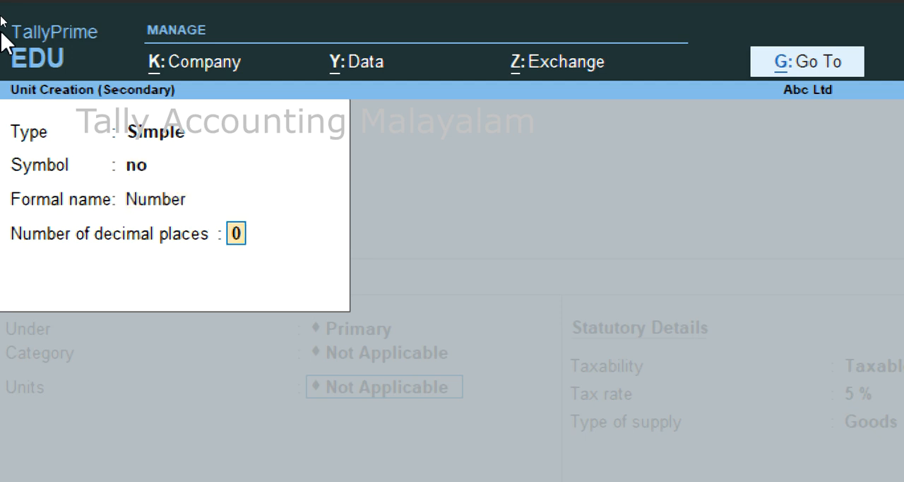
key("Return")
Keep Mobile's alternate units Not Applicable, components and standard rates No, taxability Taxable at 5 % and supply type Goods, and save the item.
key("Return")
key("Return")
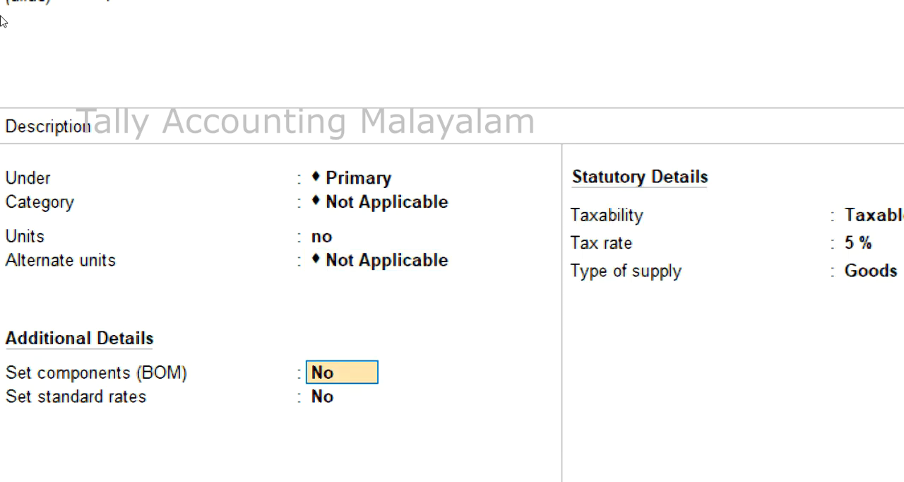
key("Return")
key("Return")
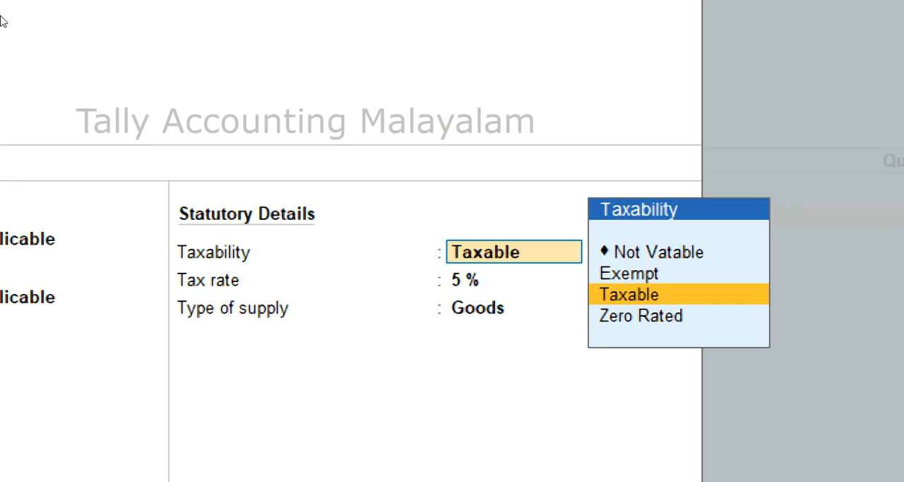
key("Return")
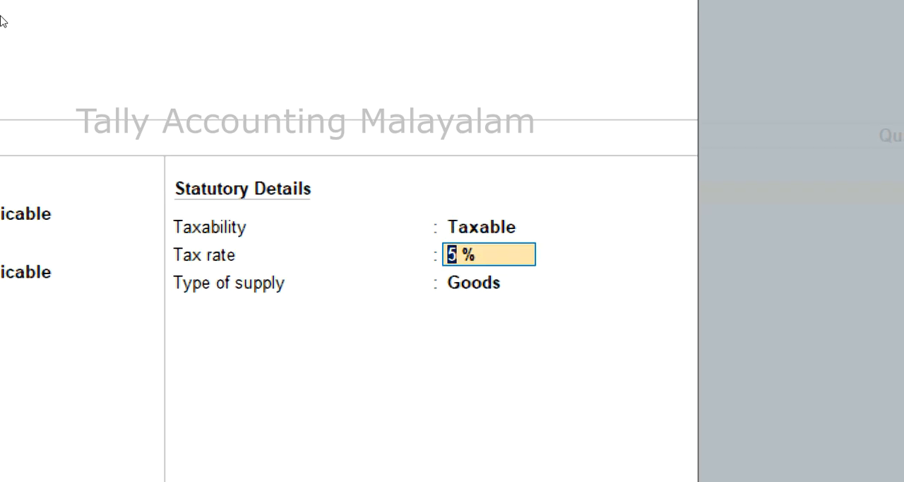
key("Return")
key("Return")
key("Return")
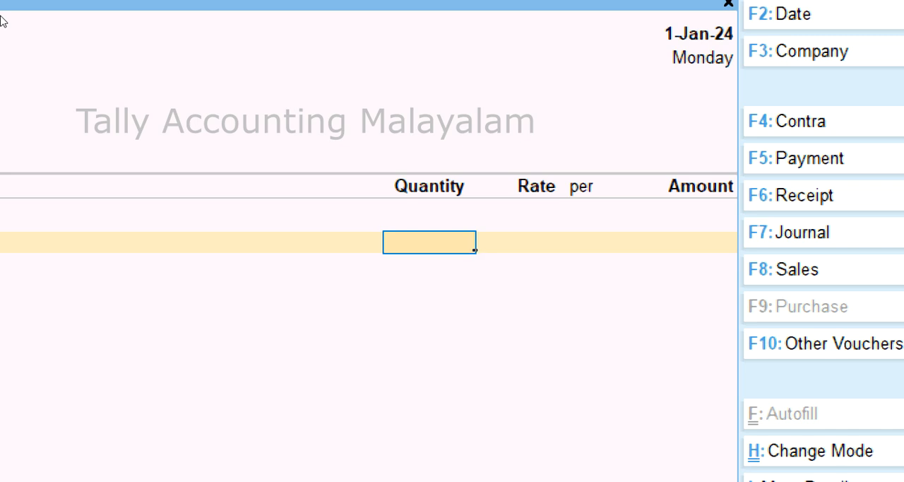
Enter a quantity of 10 no for Mobile at a rate of 10,000 per no and accept the line amount.
type("10")
key("Return")
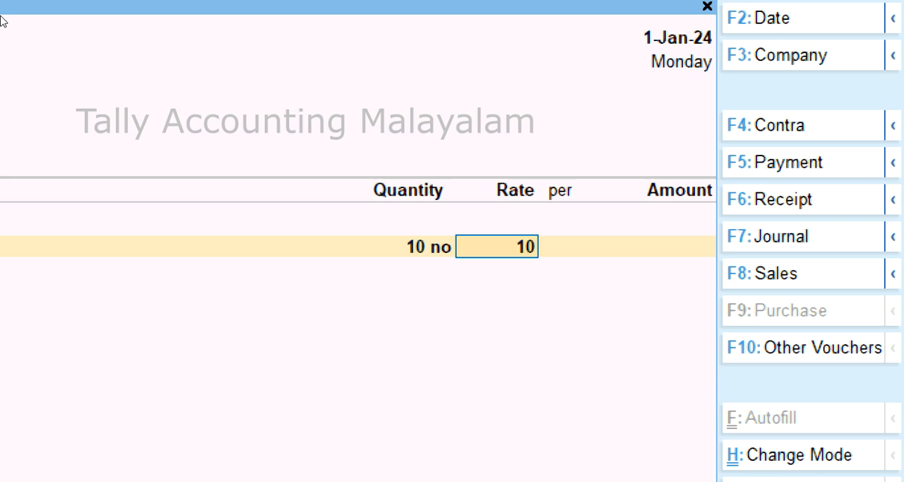
key("Return")
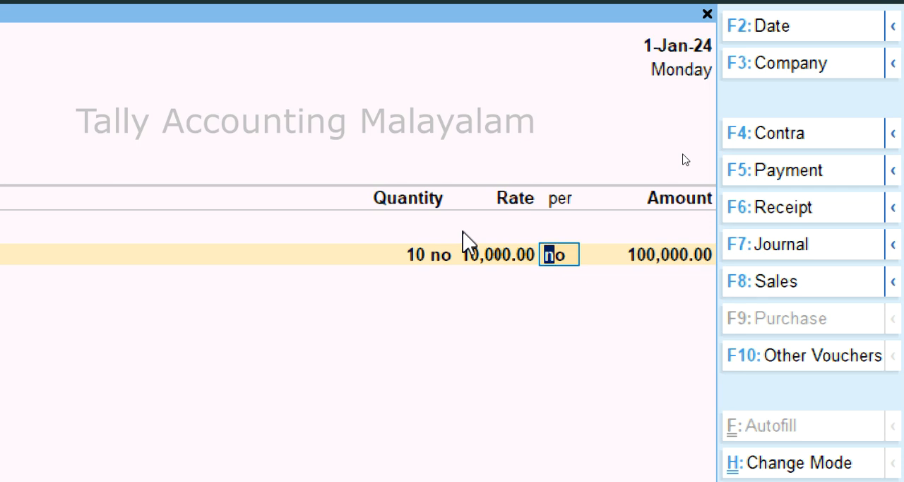
key("Return")
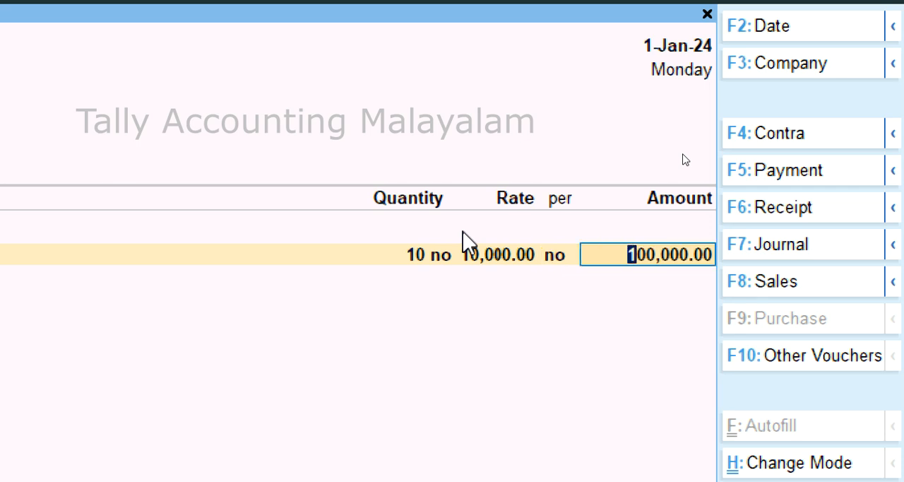
key("Return")
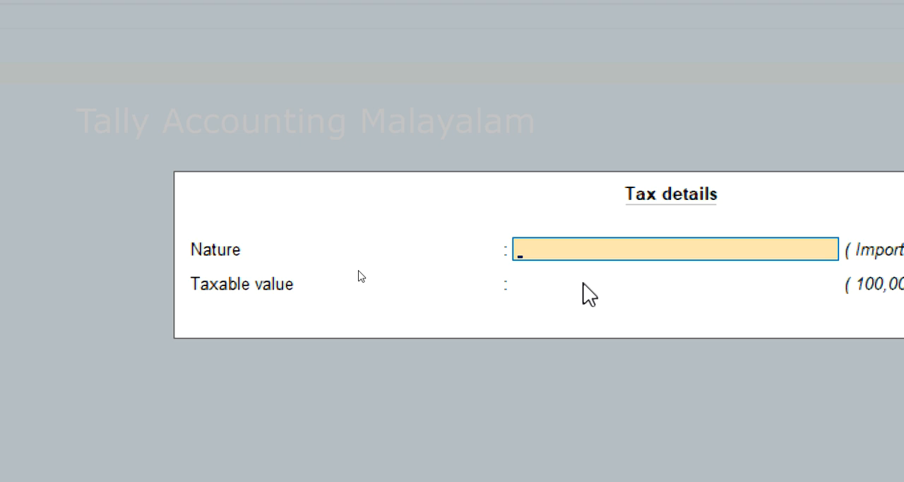
Leave the tax details and check the voucher configuration for the Modify Tax Rate details for VAT option.
key("Escape")
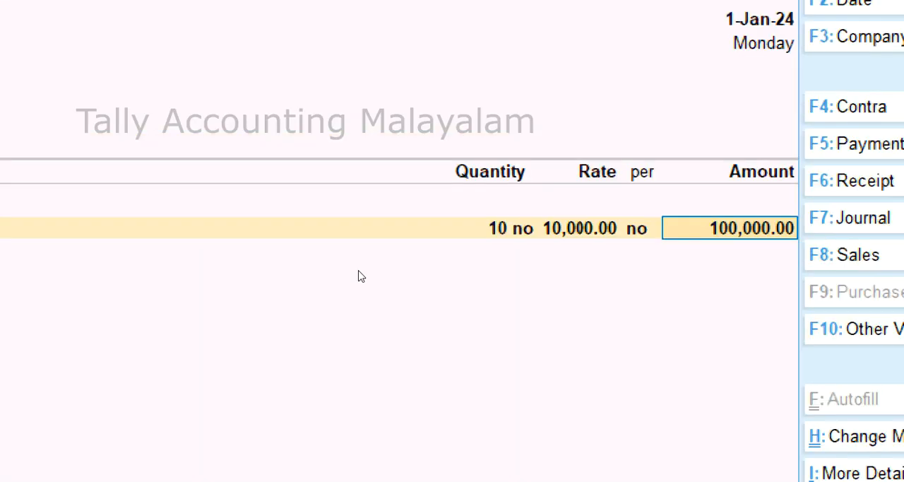
key("F12")
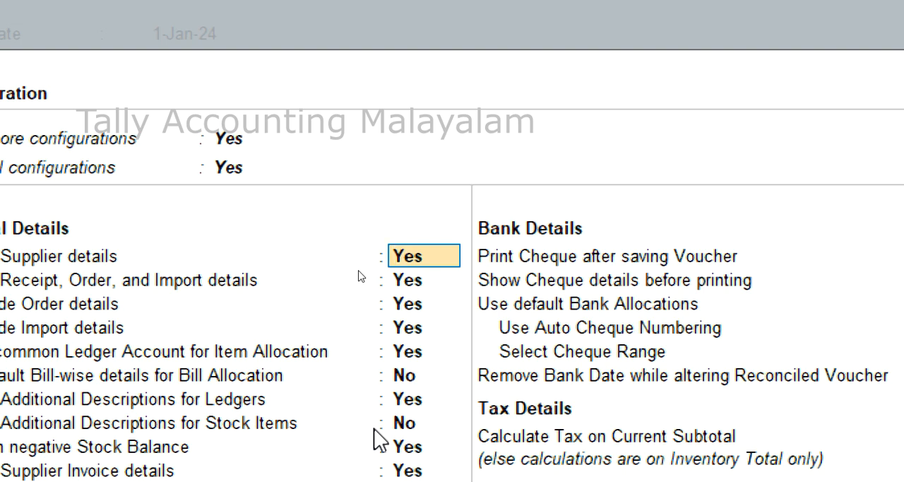
key("Down")
key("Down")
key("Down")
key("Down")
key("Down")
key("Down")
key("Down")
key("Down")
key("Down")
key("Down")
key("Down")
key("Down")
key("Down")
key("Down")
key("Down")
key("Down")
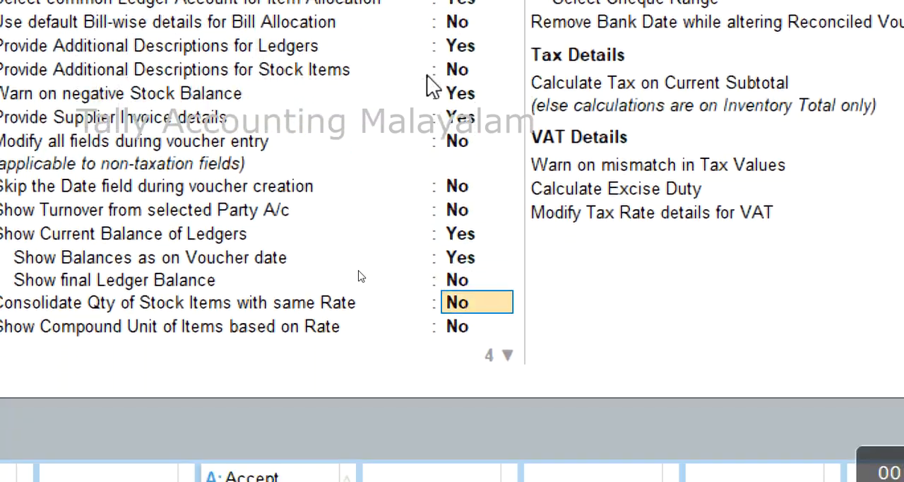
key("Down")
key("Down")
key("Down")
key("Down")
key("Down")
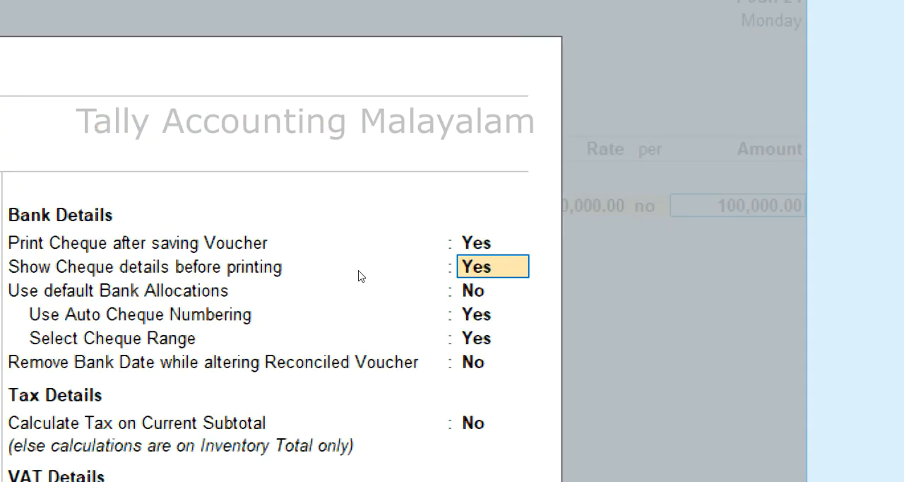
key("Down")
key("Down")
key("Down")
key("Down")
key("Down")
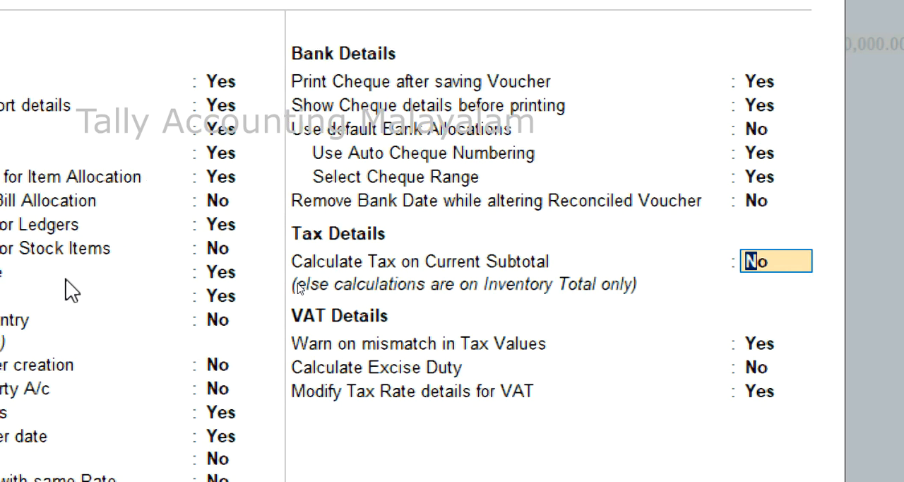
key("Down")
key("Down")
key("Down")
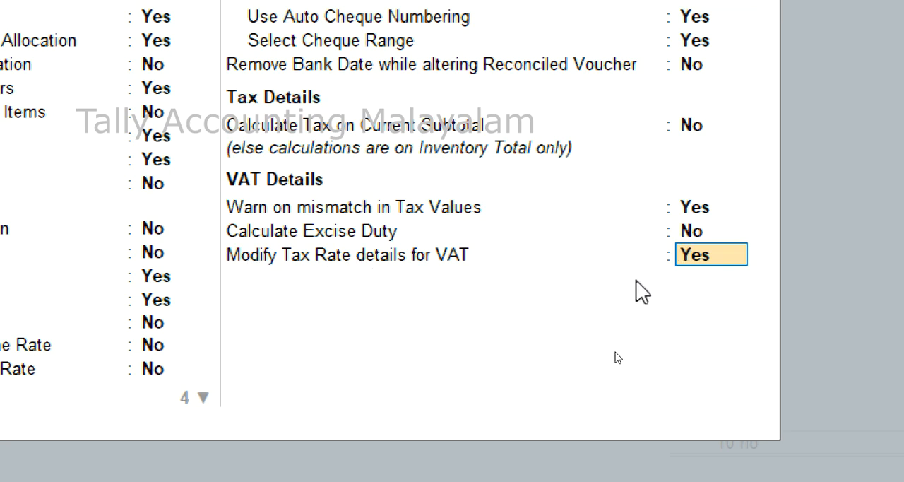
key("Return")
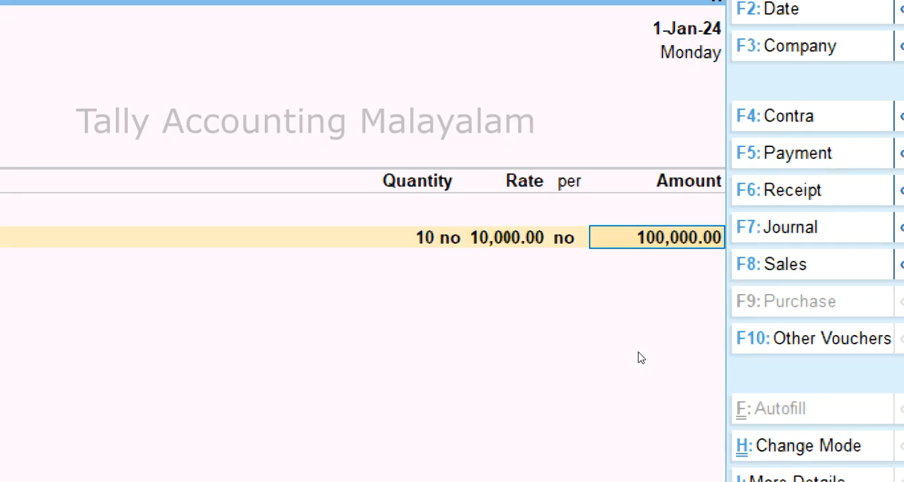
Set the tax details for the Mobile line to nature Imports - Taxable with a taxable value of 110000.
key("Return")
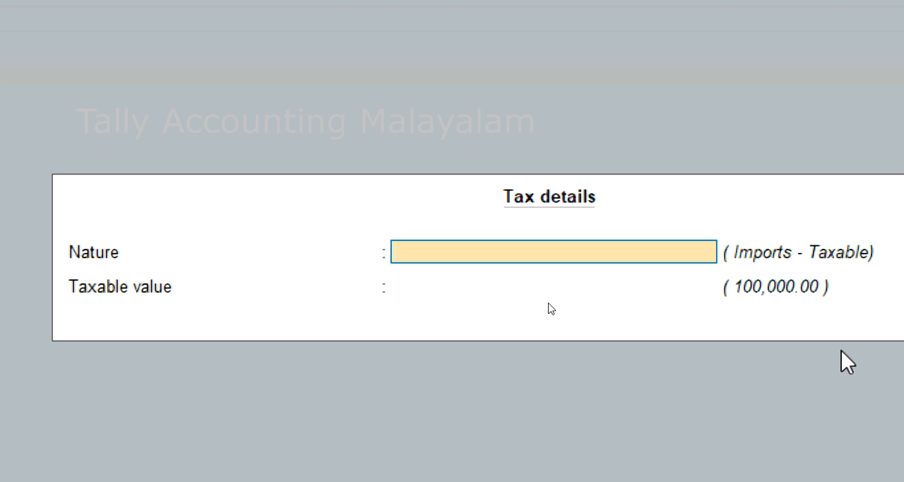
key("space")
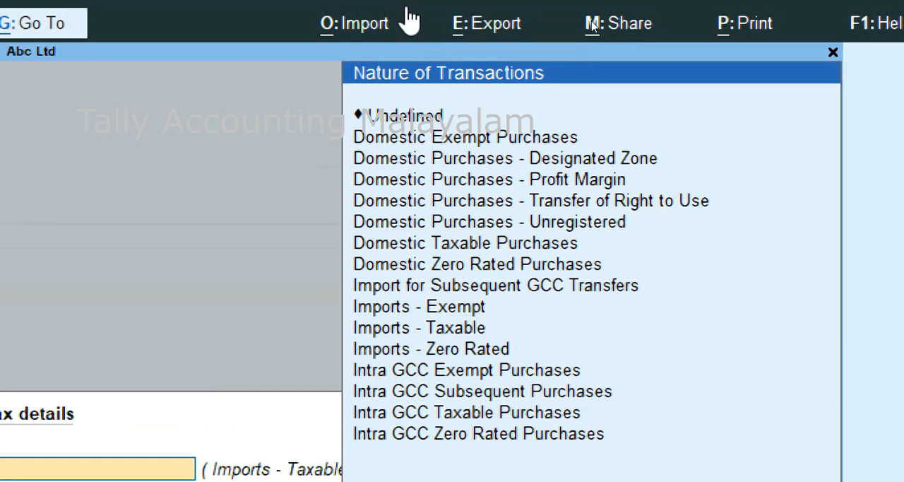
key("Down")
key("Down")
key("Down")
key("Down")
key("Down")
key("Down")
key("Down")
key("Down")
key("Down")
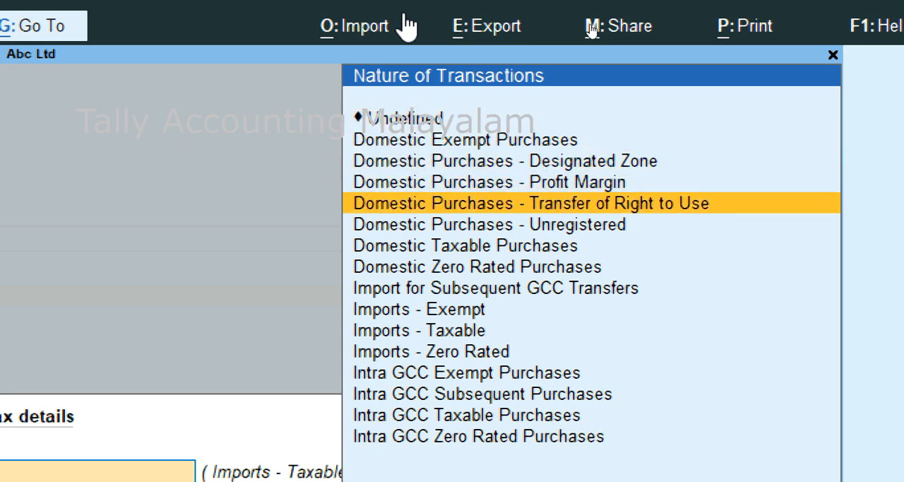
key("Down")
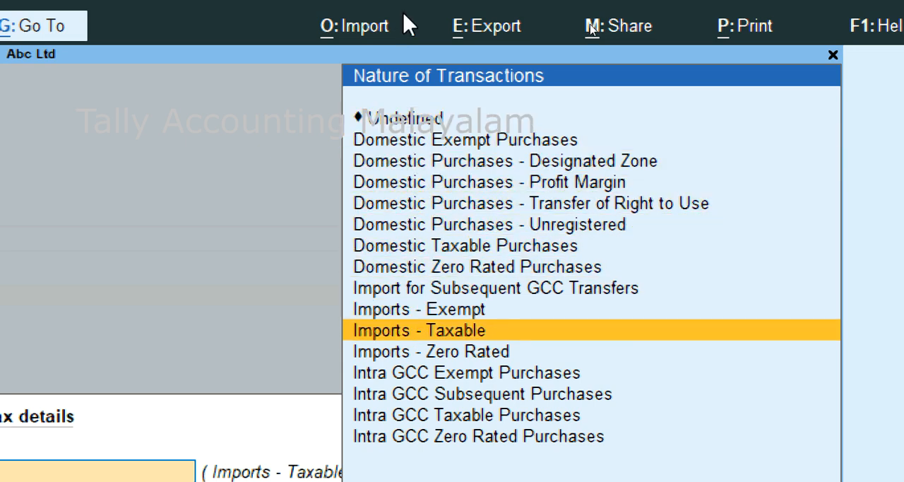
key("Return")
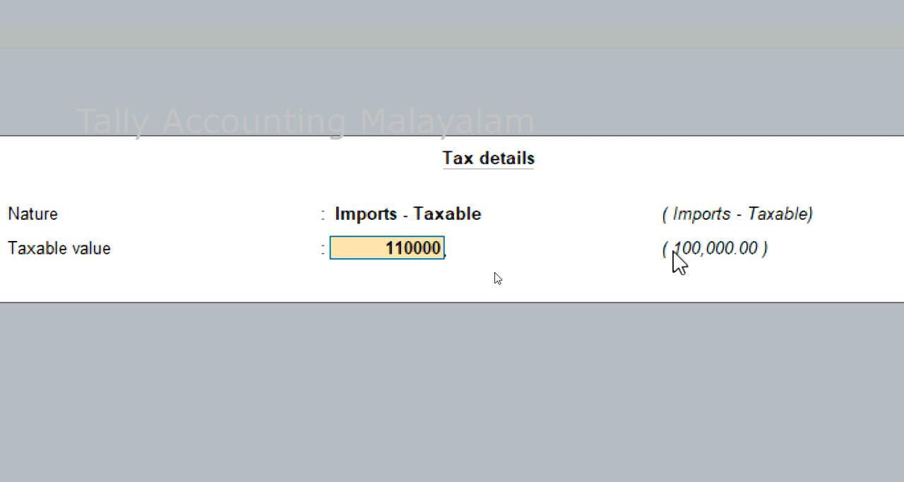
key("Return")
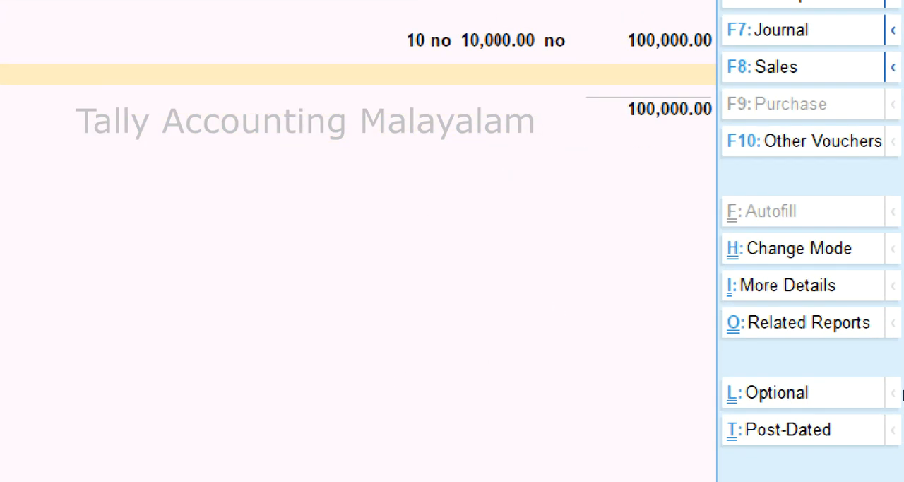
Examine the VAT - Tax Analysis report for the purchase voucher's assessable value and tax.
left_click(809, 311)
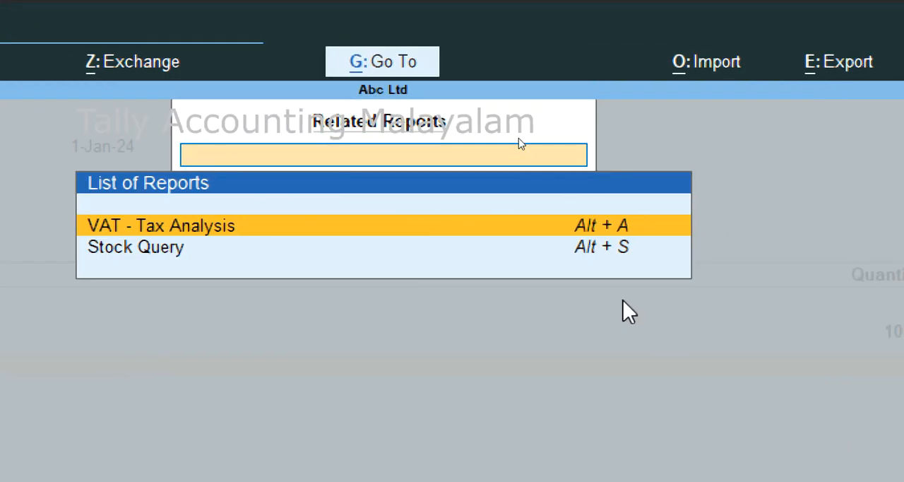
left_click(606, 224)
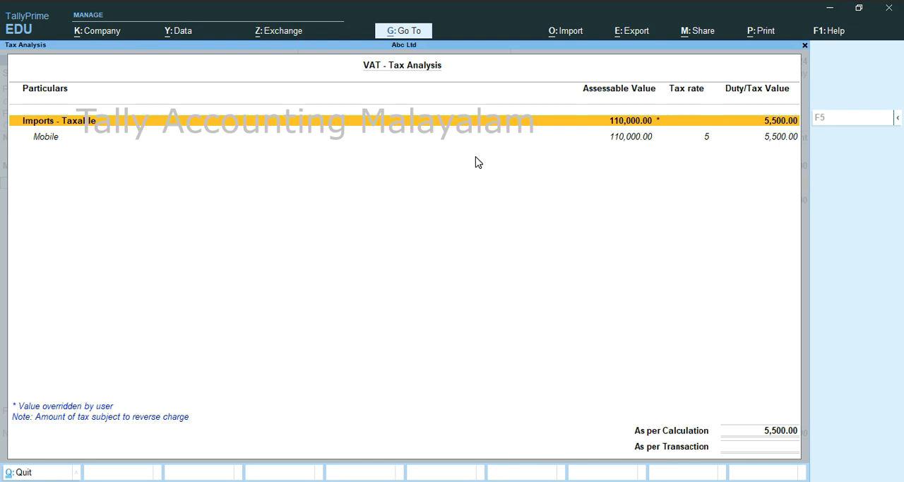
key("Escape")
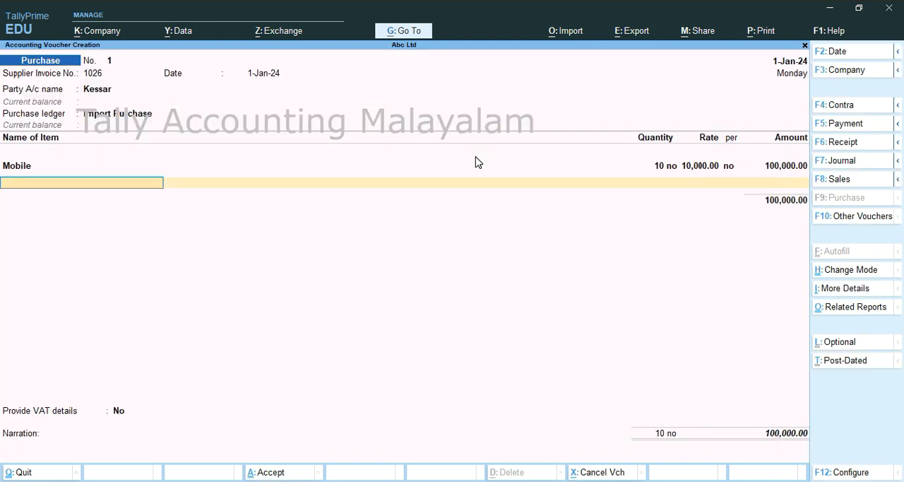
End the item list, accept the supplier's bill as New Ref for 100,000, save the purchase voucher without narration and leave voucher entry.
key("Return")
key("Return")
key("Return")
key("Return")
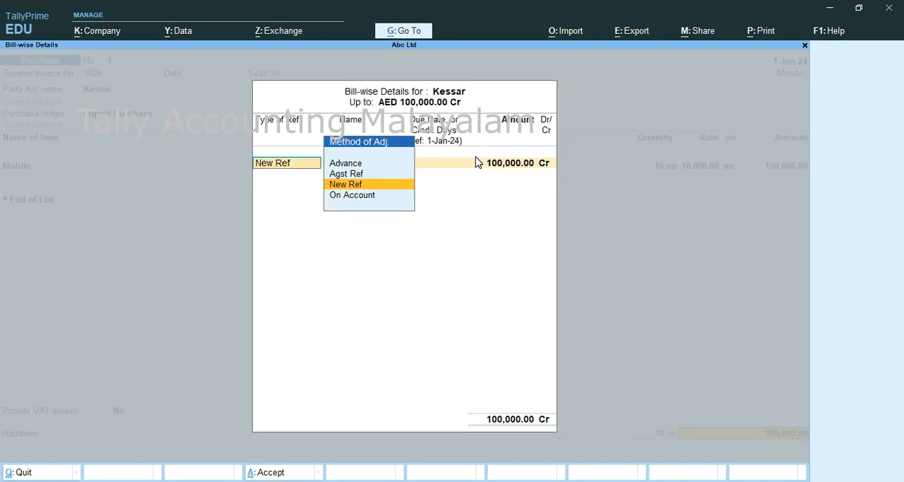
key("Return")
key("Return")
key("Return")
key("Return")
key("Return")
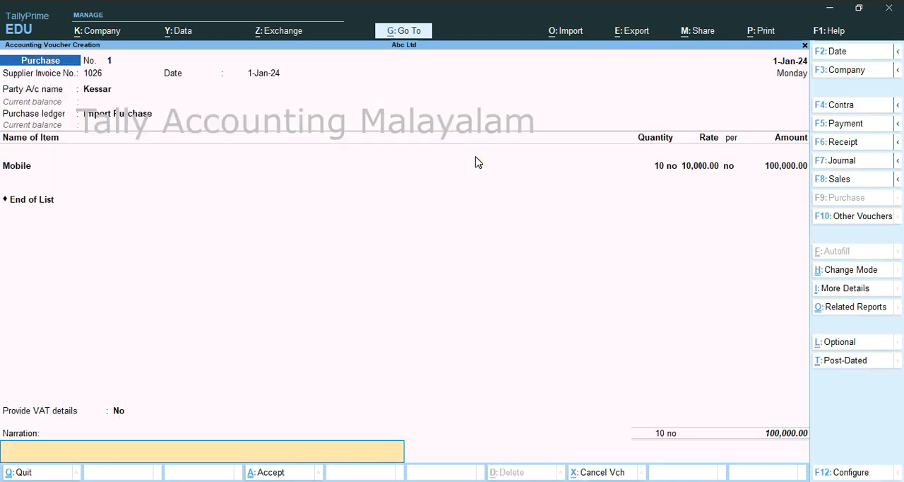
key("Return")
key("y")
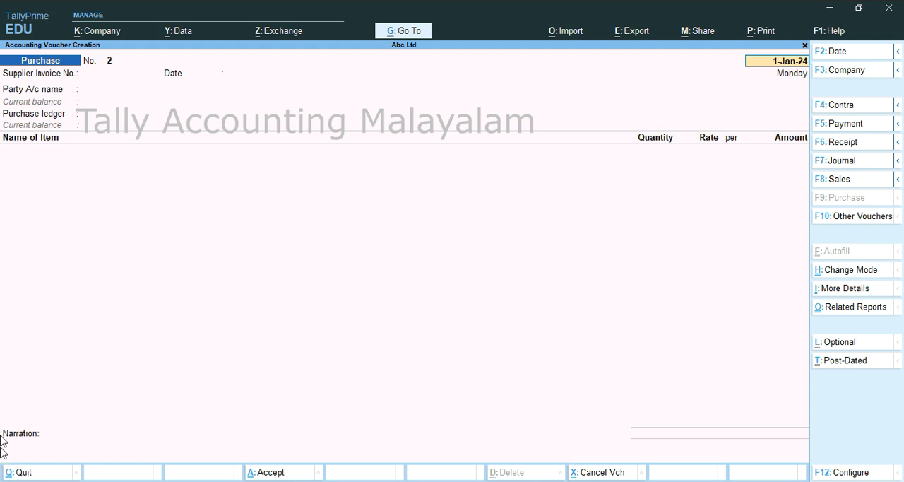
key("BackSpace")
key("Escape")
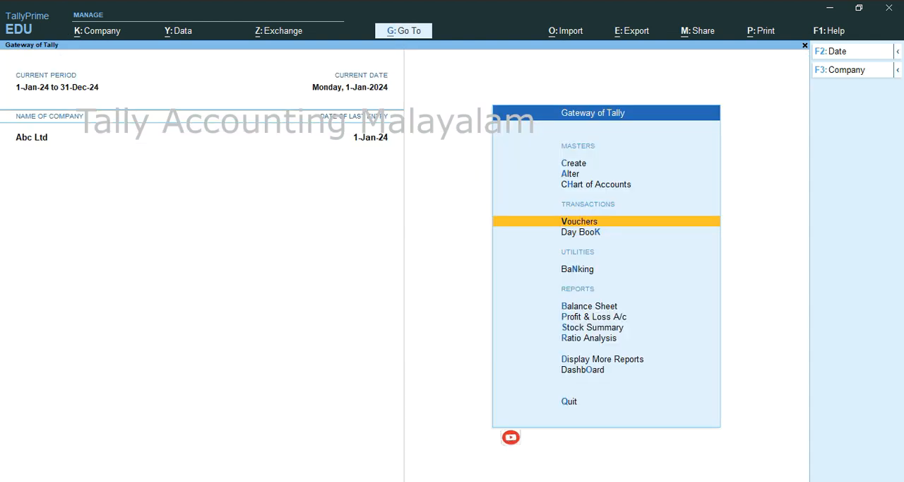
Open the list of statutory VAT reports for Abc Ltd.
key("Down")
key("Down")
key("Down")
key("Down")
key("Down")
key("Down")
key("Down")
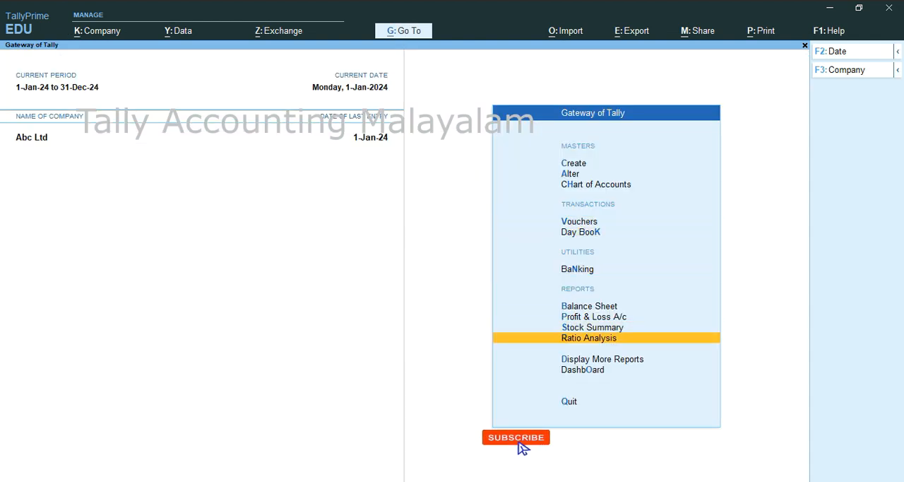
key("Return")
key("Down")
key("Down")
key("Down")
key("Down")
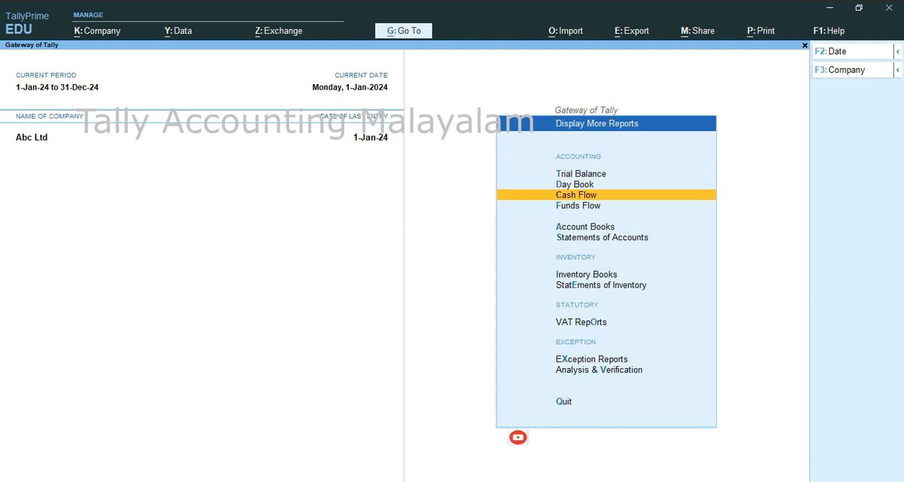
key("Down")
key("Down")
key("Down")
key("Down")
key("Return")
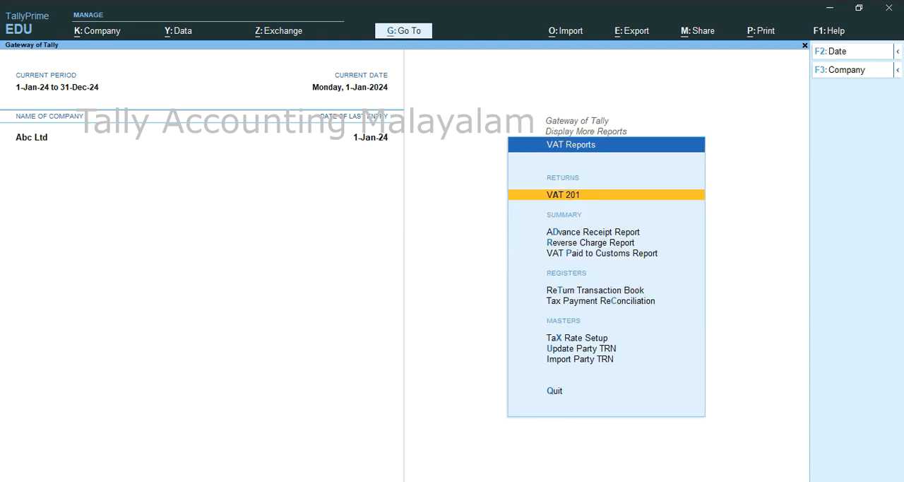
Examine the Reverse Charge Report for the import's taxable amount and balance liability, and return to the Gateway of Tally.
key("Down")
key("Down")
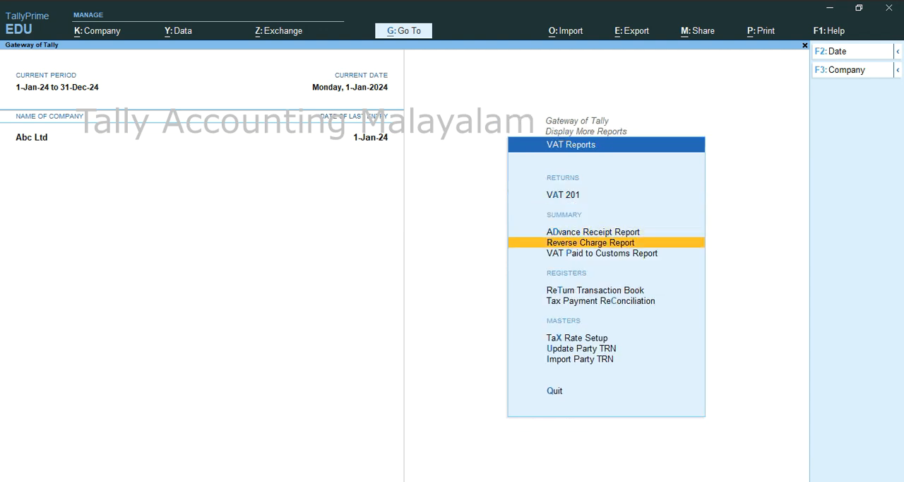
key("Return")
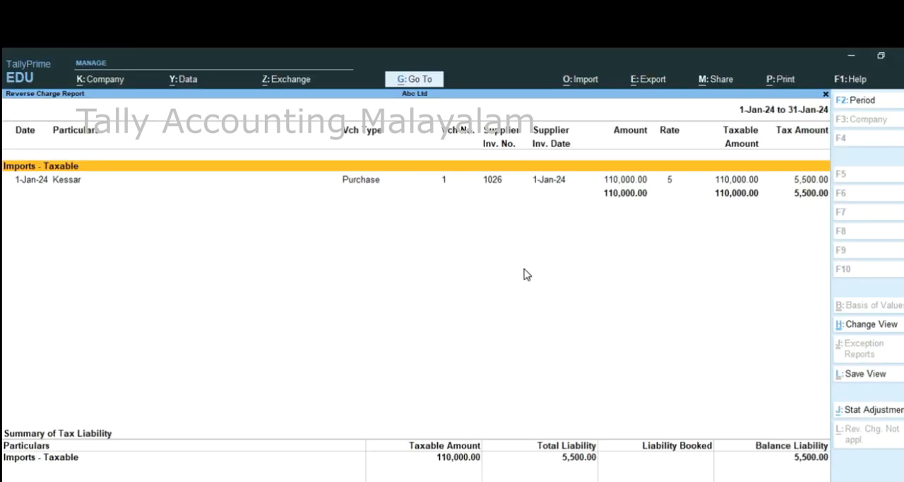
key("Escape")
key("Escape")
key("Escape")
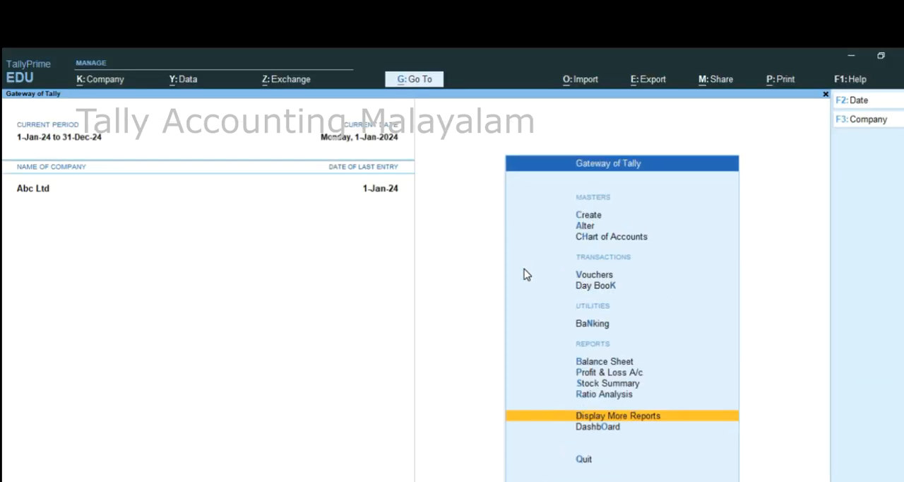
Check the detailed Balance Sheet for Duties & Taxes and Sundry Creditors under Current Liabilities.
key("b")
key("alt+F5")
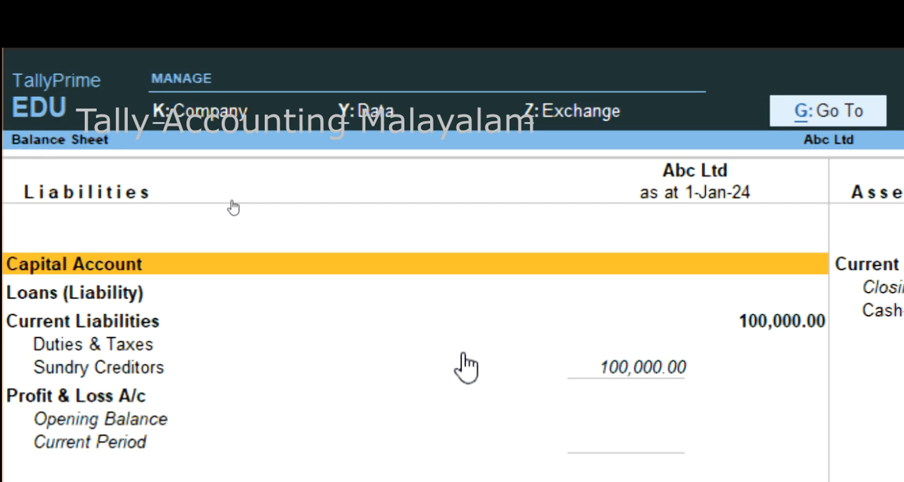
key("Escape")
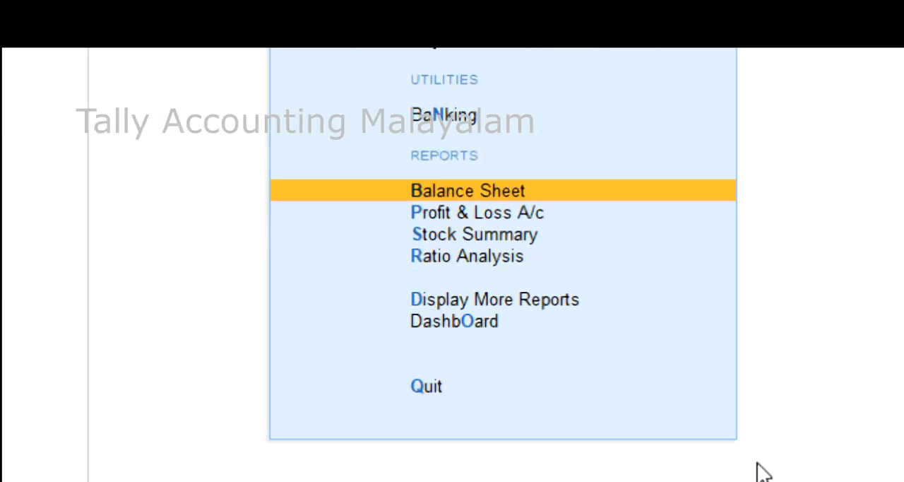
Start a stat adjustment from the Reverse Charge Report with nature Increase of Tax Liability and additional details Imports.
left_click(496, 301)
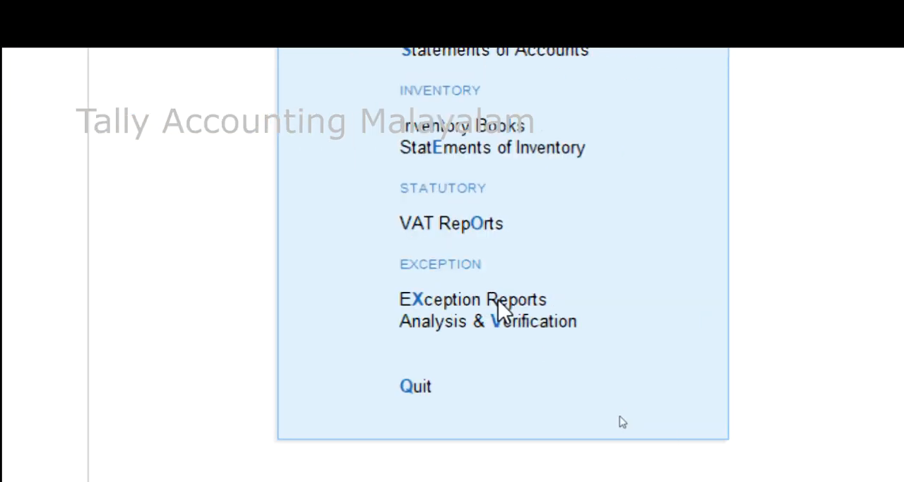
left_click(460, 225)
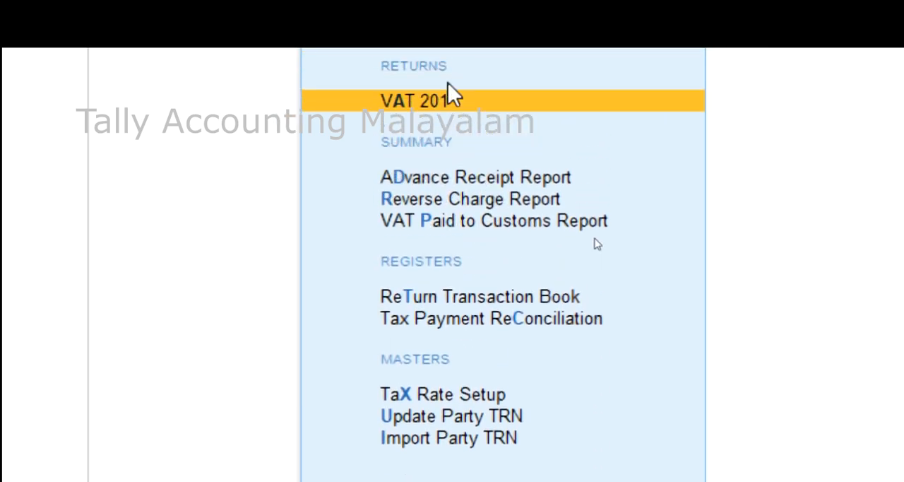
left_click(478, 210)
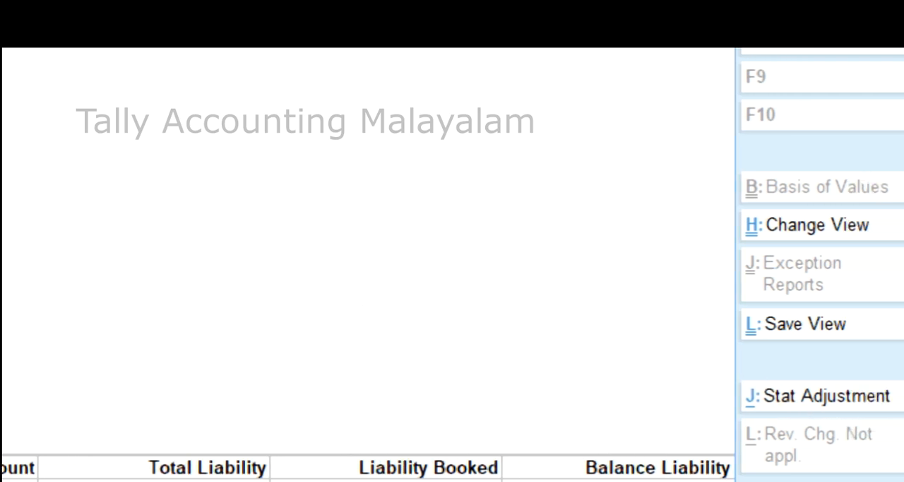
left_click(806, 404)
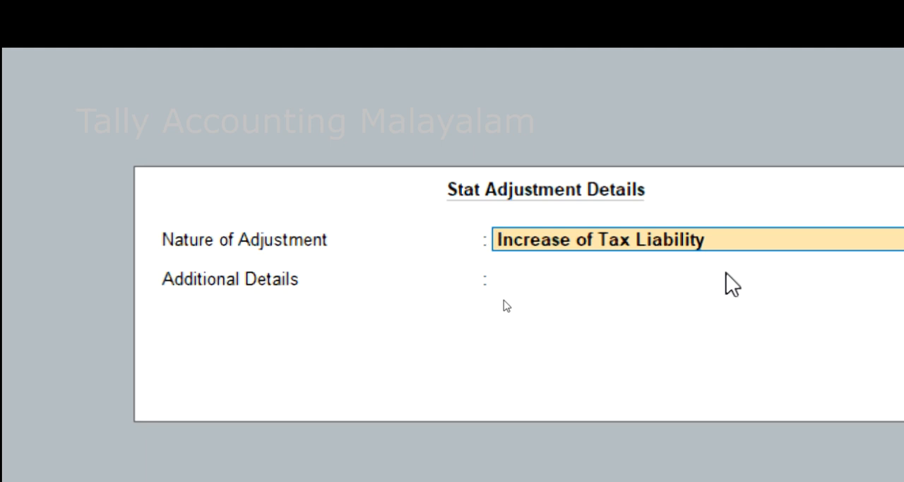
key("Return")
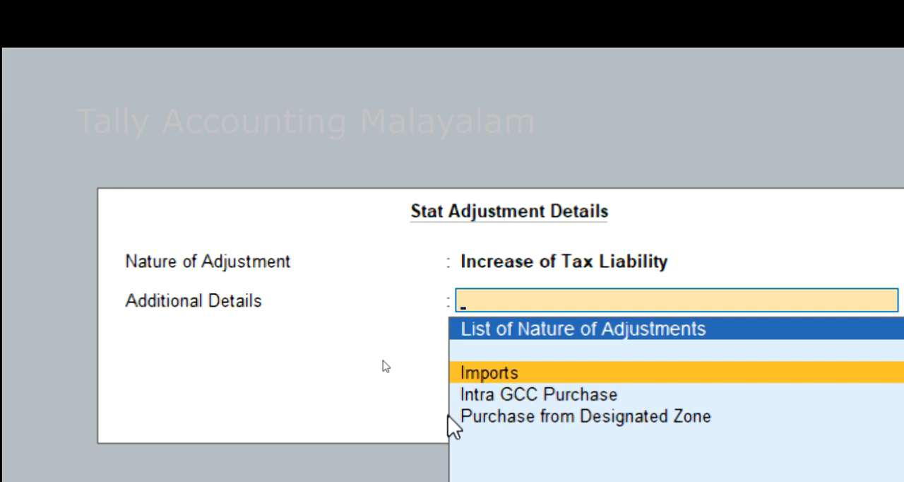
key("Return")
Keep the journal date 31-Jan-24 and debit Tax on Import of Purchase with 5500.
key("Return")
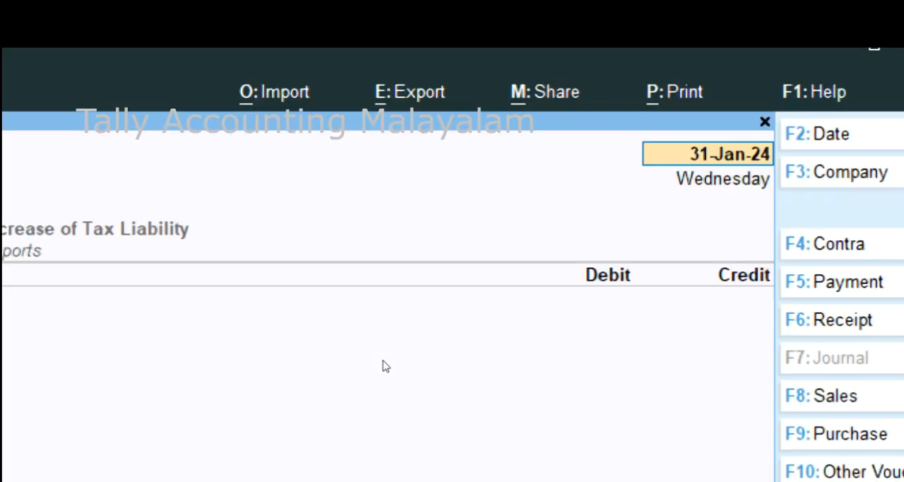
key("Return")
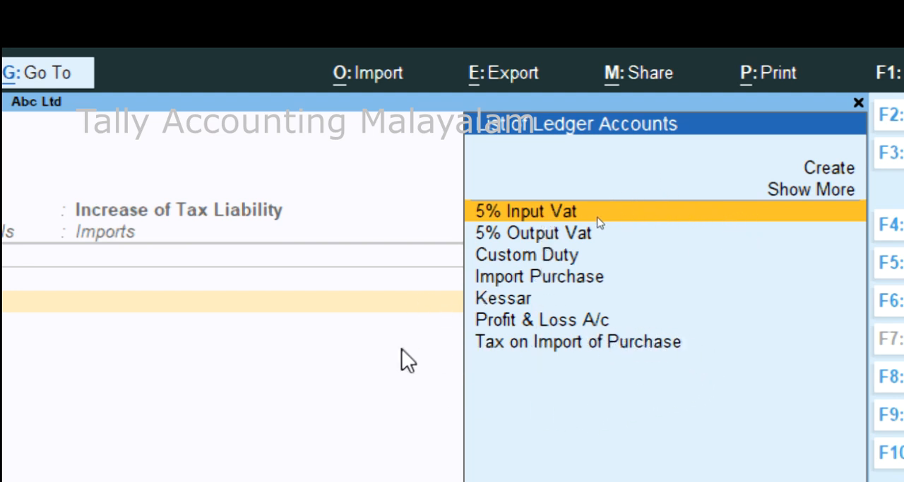
key("Down")
key("Down")
key("Down")
key("Down")
key("Down")
key("Down")
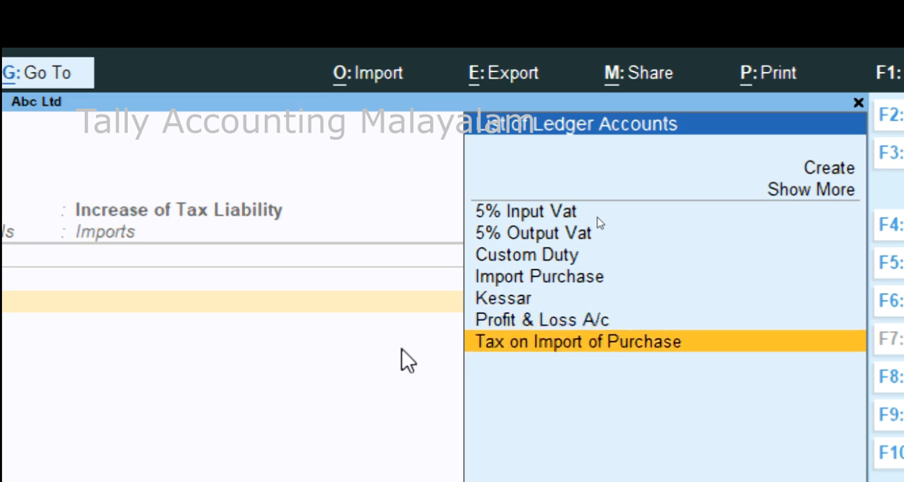
key("Return")
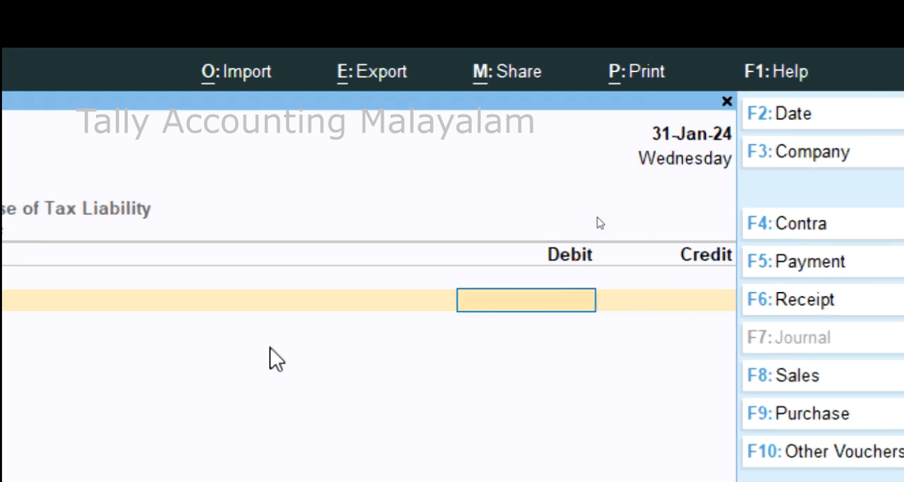
type("5500")
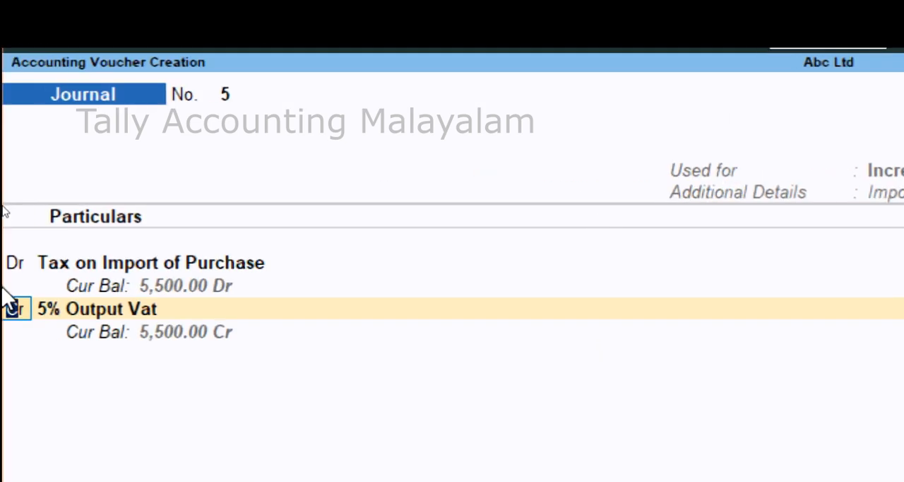
Credit 5% Output Vat at a 5 % rate with a taxable value of 110000 and save the journal.
key("Return")
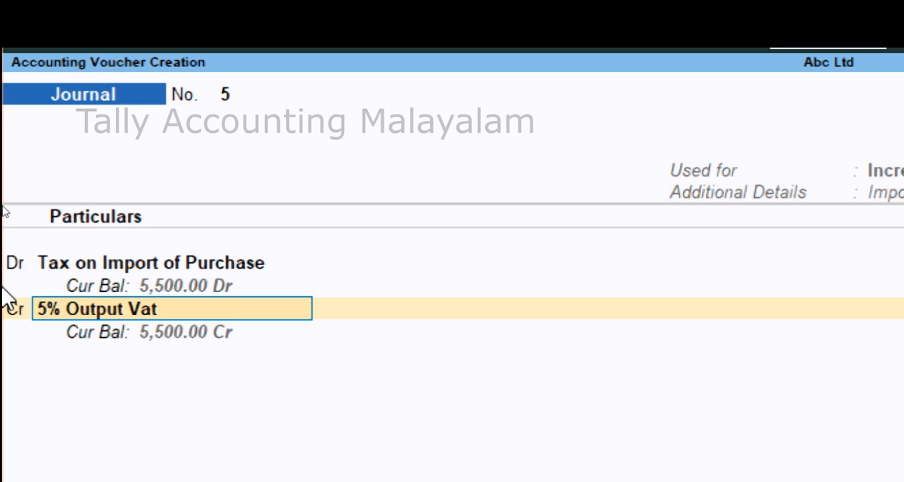
key("Return")
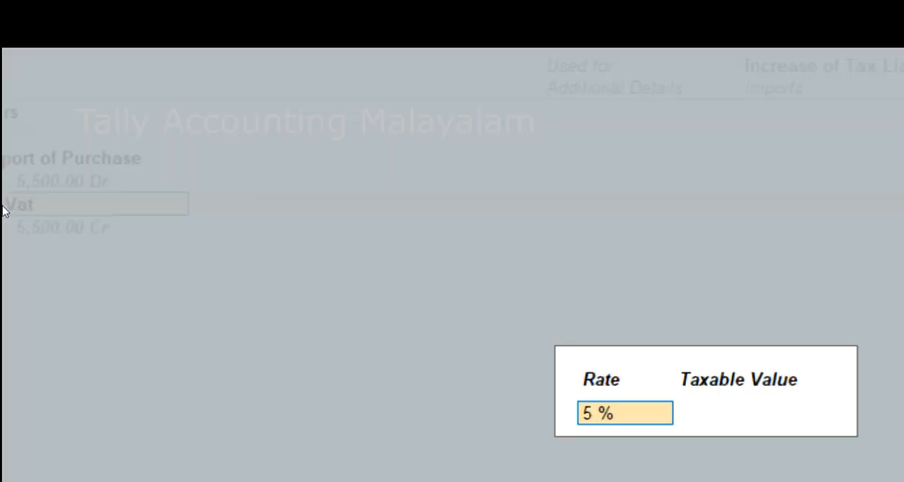
key("Return")
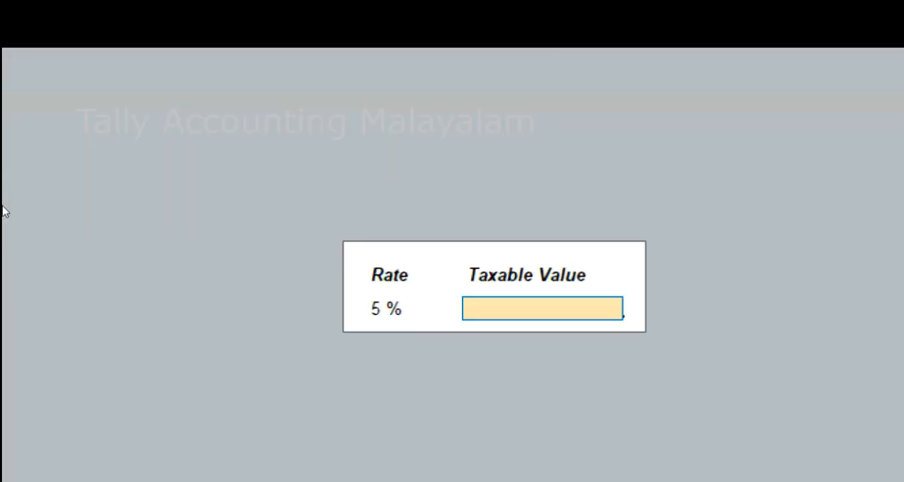
type("110000")
key("Return")
key("Return")
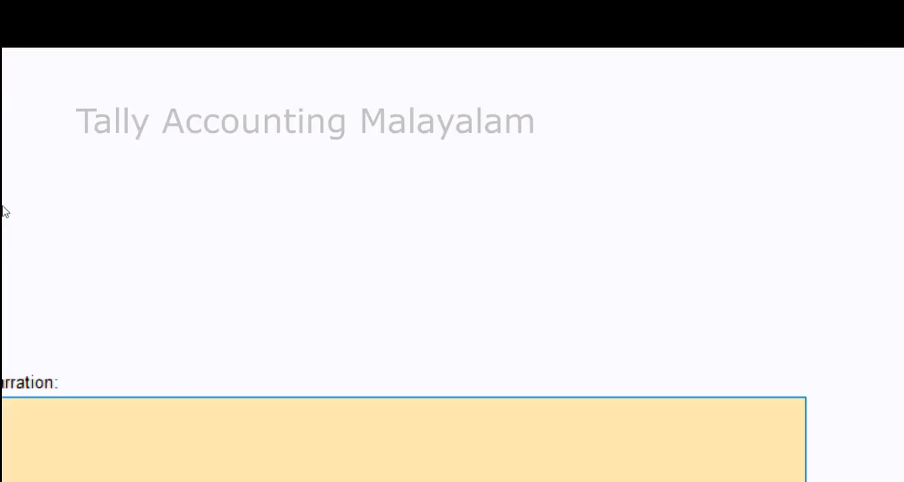
key("Return")
key("Return")
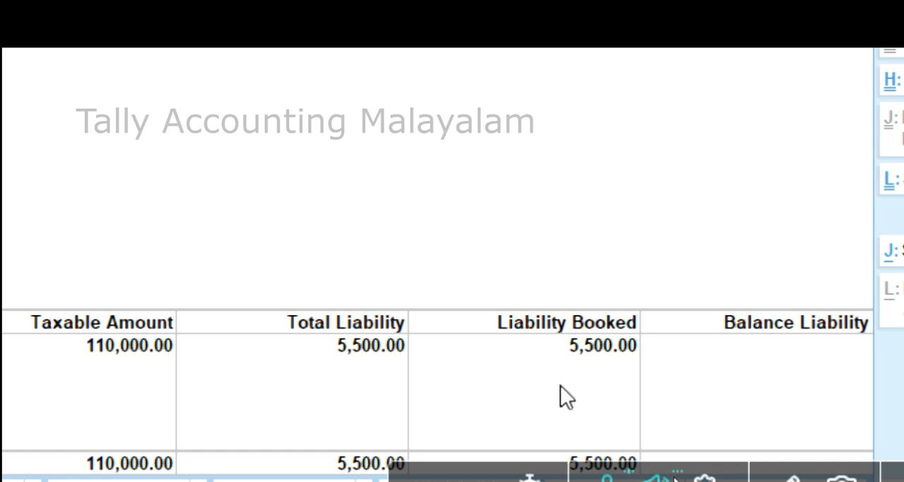
Leave the Reverse Charge Report and check the Balance Sheet for Duties & Taxes and Tax on Import of Purchase.
key("Escape")
key("Escape")
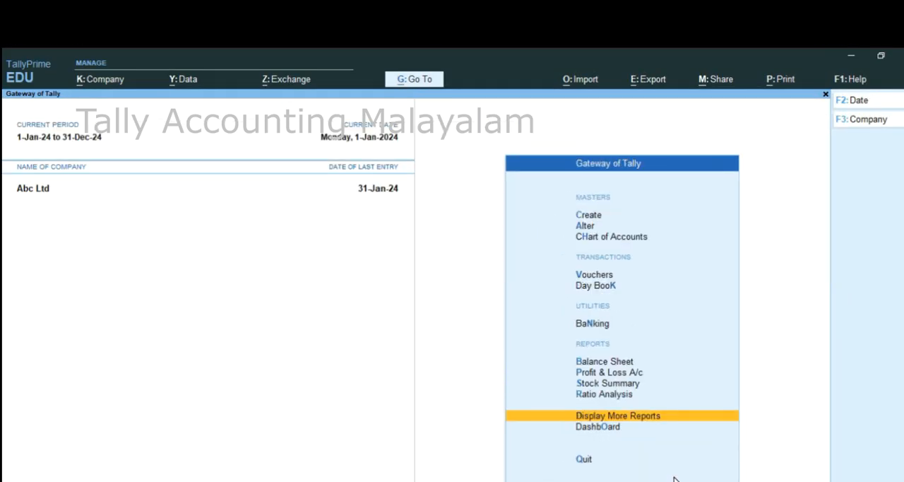
key("Escape")
key("Escape")
key("Down")
key("Down")
key("Down")
key("Down")
key("Down")
key("Down")
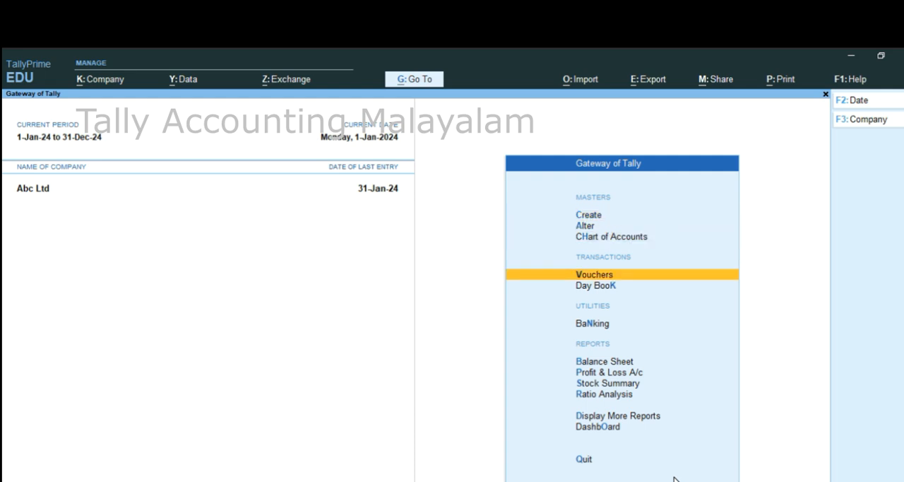
key("Return")
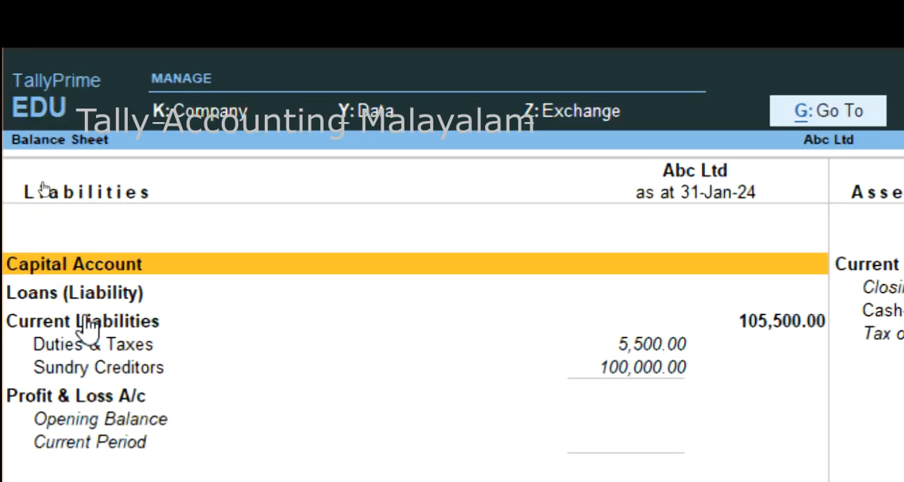
left_click(660, 349)
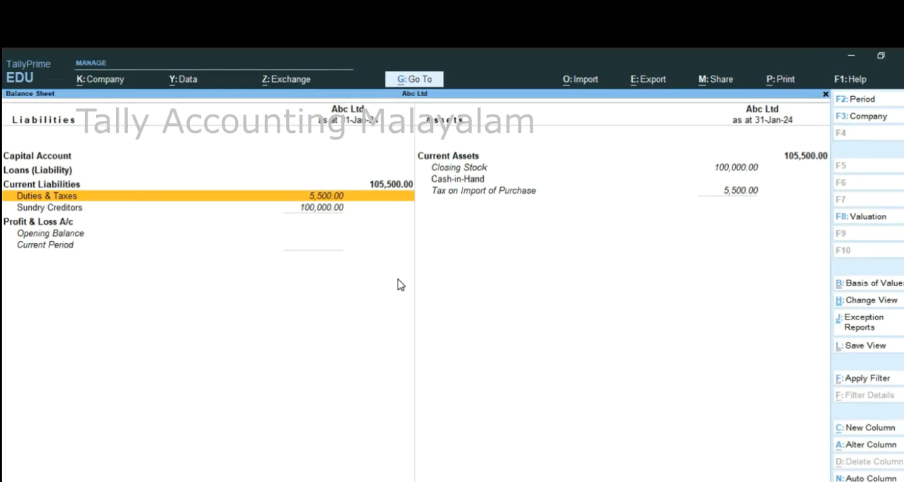
key("Escape")
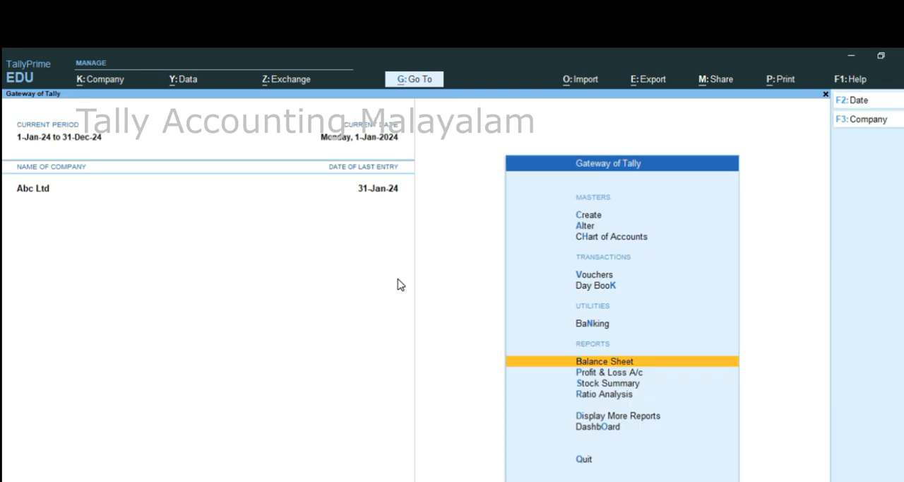
Open the VAT 201 return for January 2024 from the VAT reports.
key("Down")
key("Down")
key("Down")
key("Down")
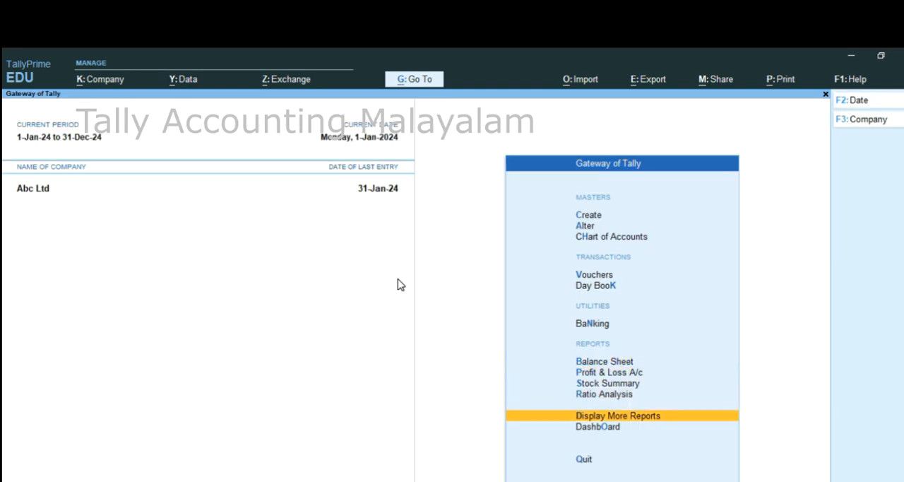
key("Return")
key("Down")
key("Down")
key("Down")
key("Down")
key("Down")
key("Down")
key("Down")
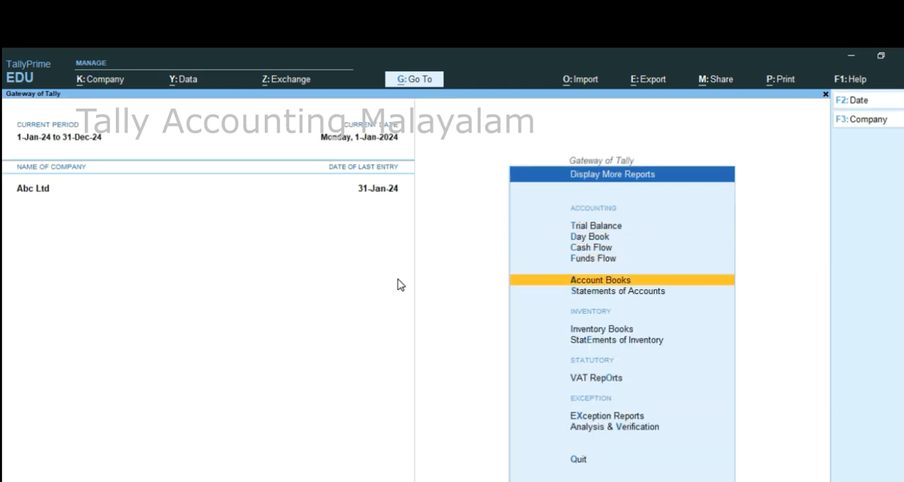
key("Down")
key("Return")
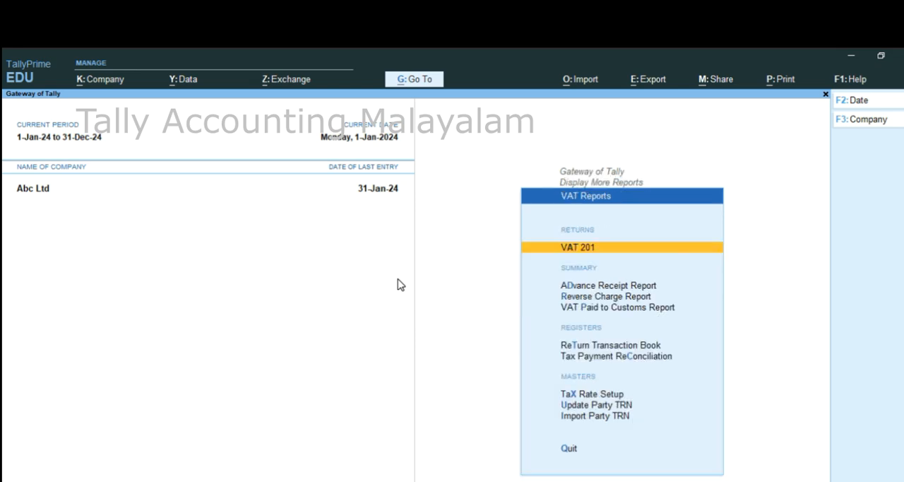
key("Return")
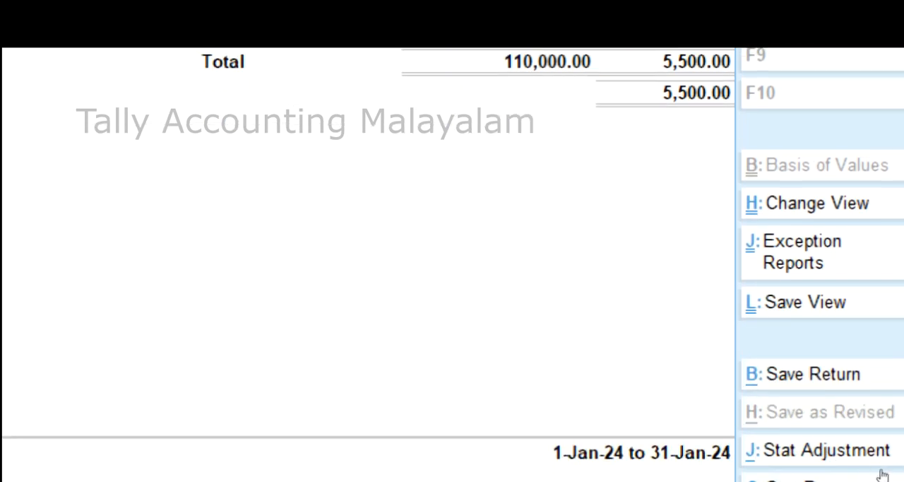
Start a stat payment from the VAT 201 return for 1-Jan-24 to 31-Jan-24 with payment type Regular VAT Payment.
left_click(882, 475)
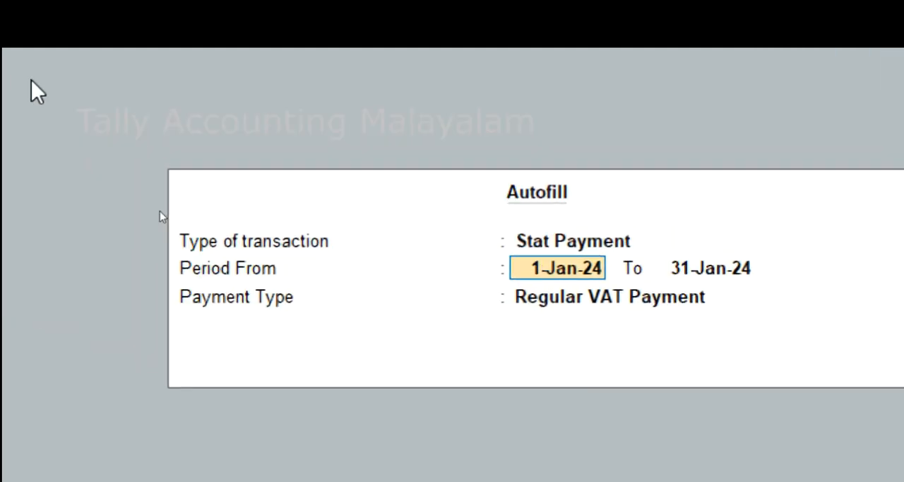
key("Return")
key("Return")
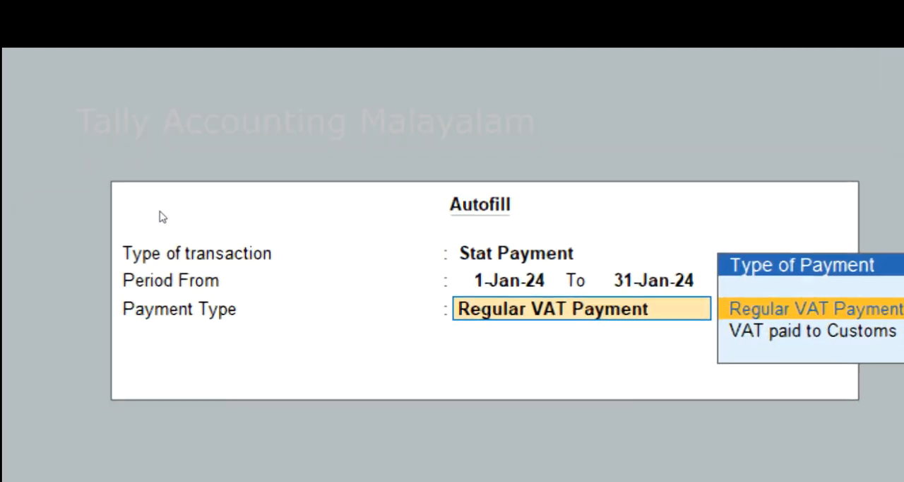
key("Return")
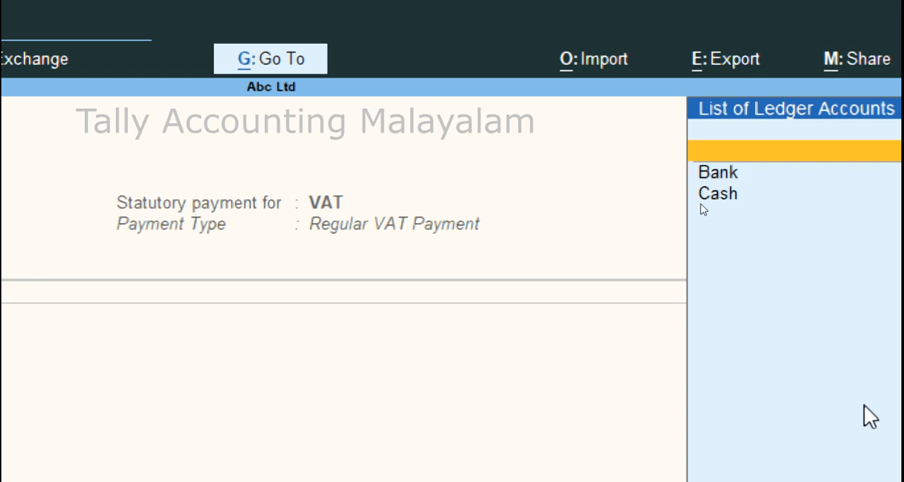
Pay from the Bank account and accept the 5% Output Vat line with an amount of 5,500.
key("Down")
key("Return")
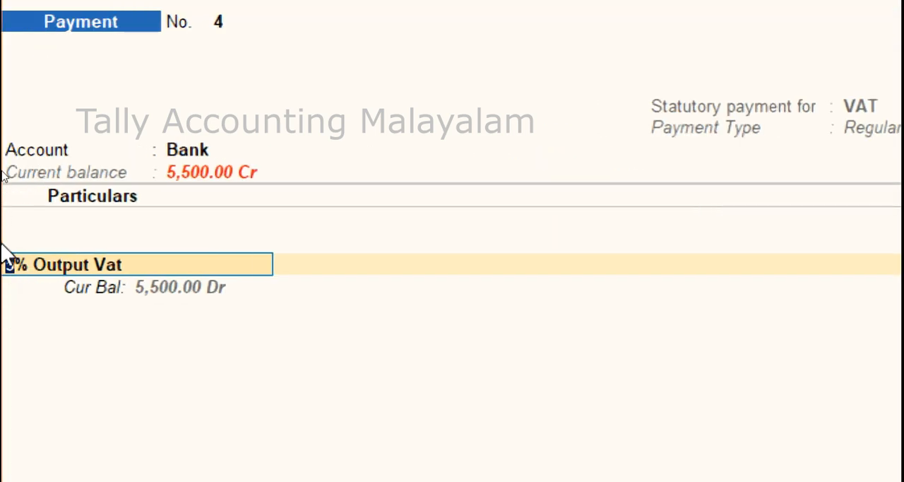
key("Return")
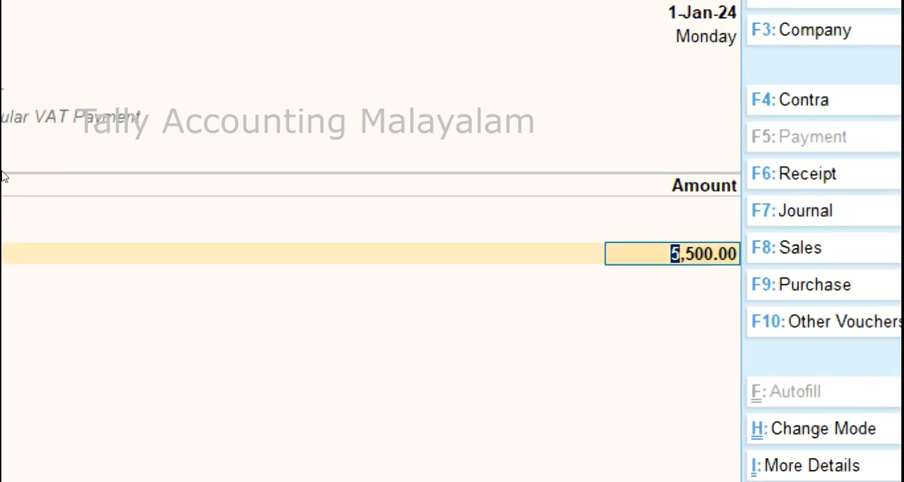
key("Return")
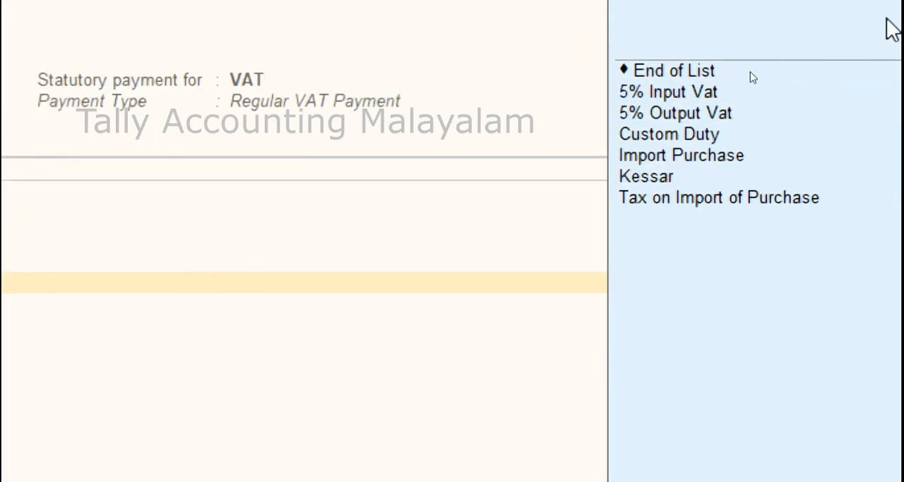
Add the Custom Duty ledger to the payment with an amount of 10000.
key("Down")
key("Down")
key("Down")
key("Down")
key("Down")
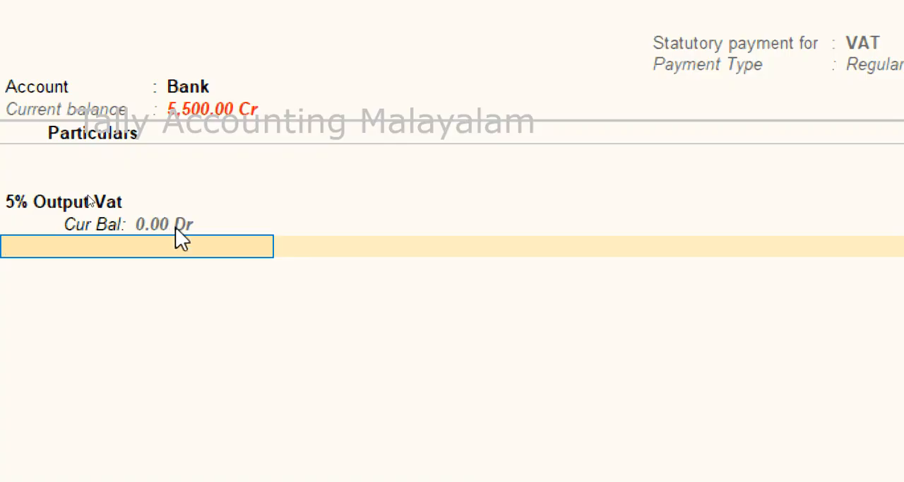
type("C")
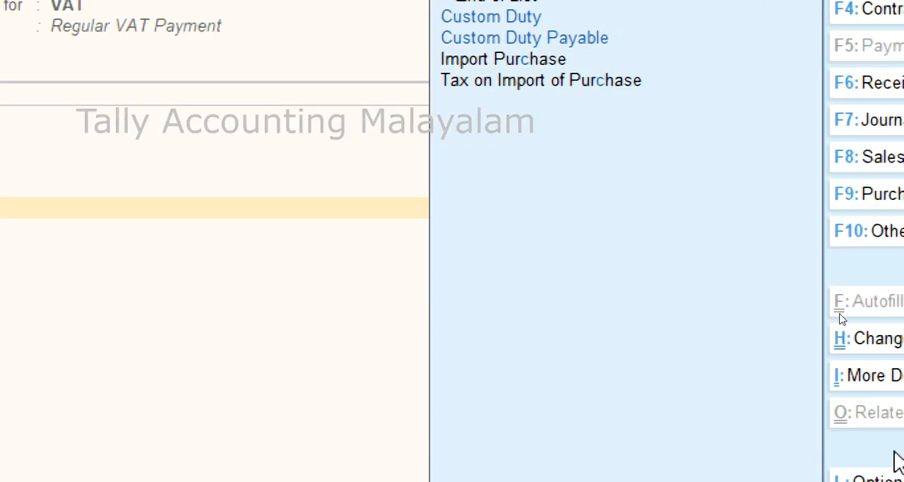
key("Down")
key("Up")
key("Return")
key("Return")
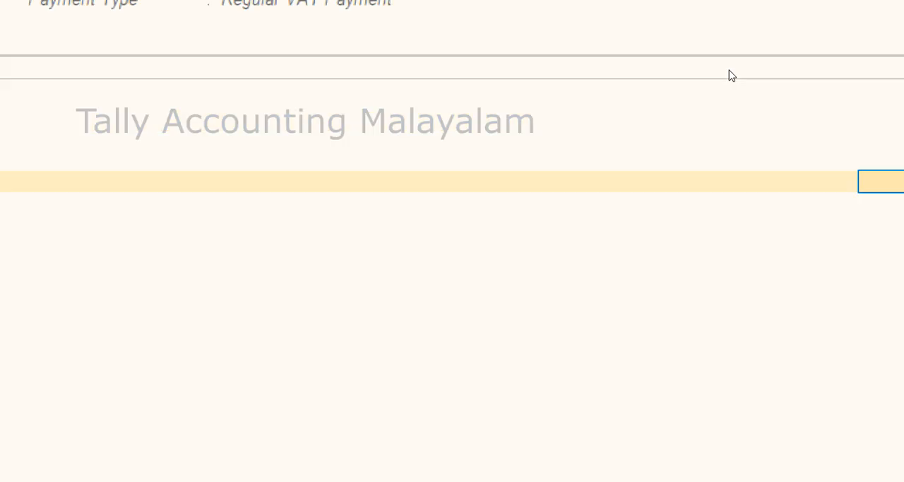
type("10000")
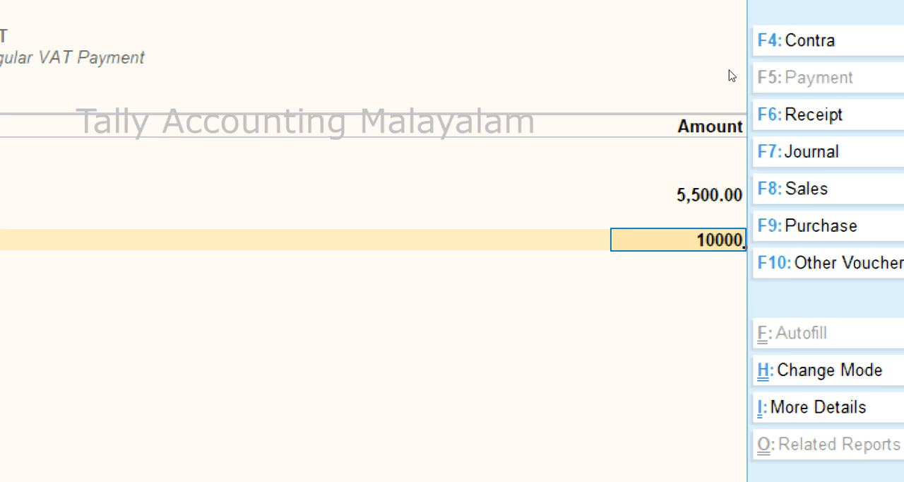
key("Return")
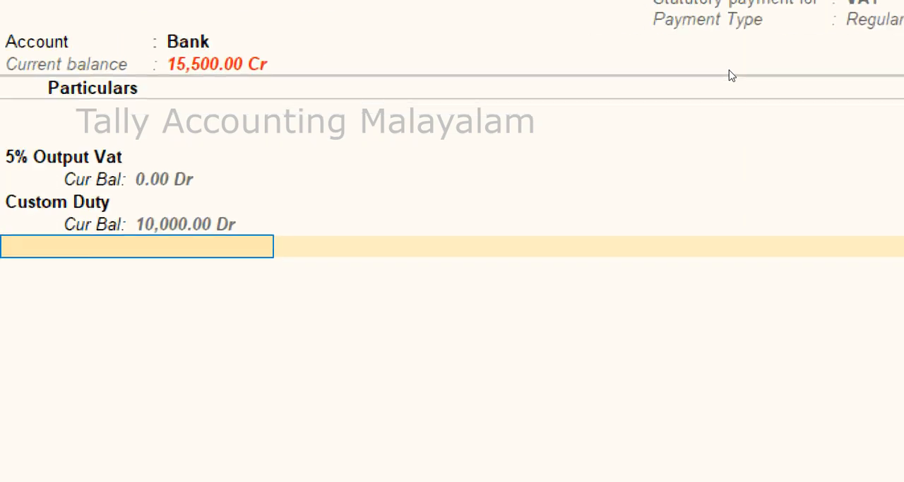
Accept the bank allocation as a cheque with instrument date 31-Jan-24 and save the payment voucher.
key("Return")
key("Return")
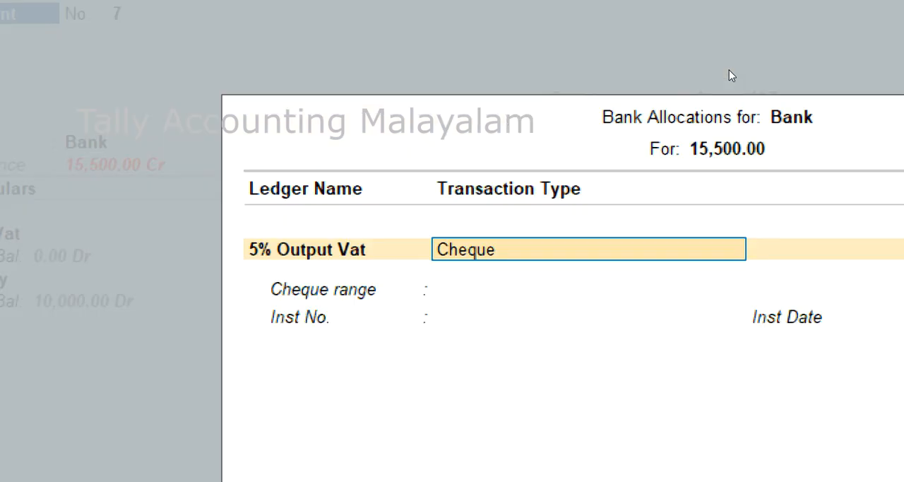
key("Return")
key("Return")
key("Return")
key("Return")
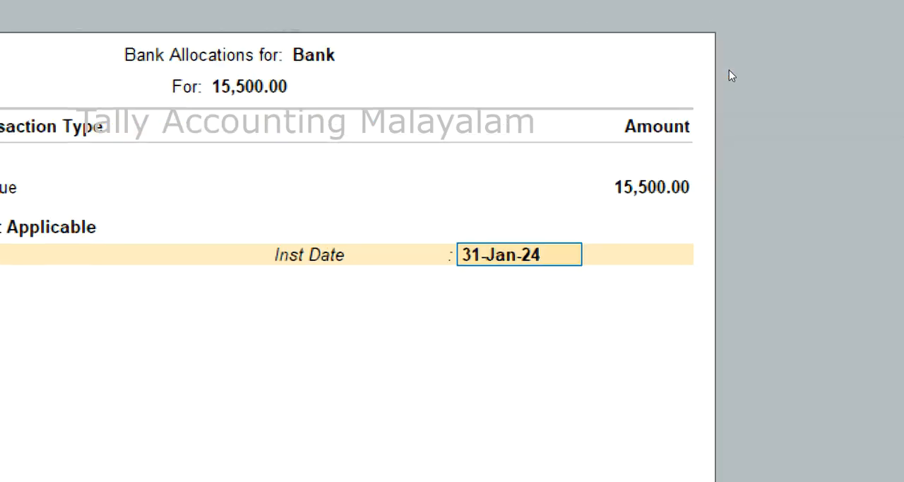
key("Return")
key("Return")
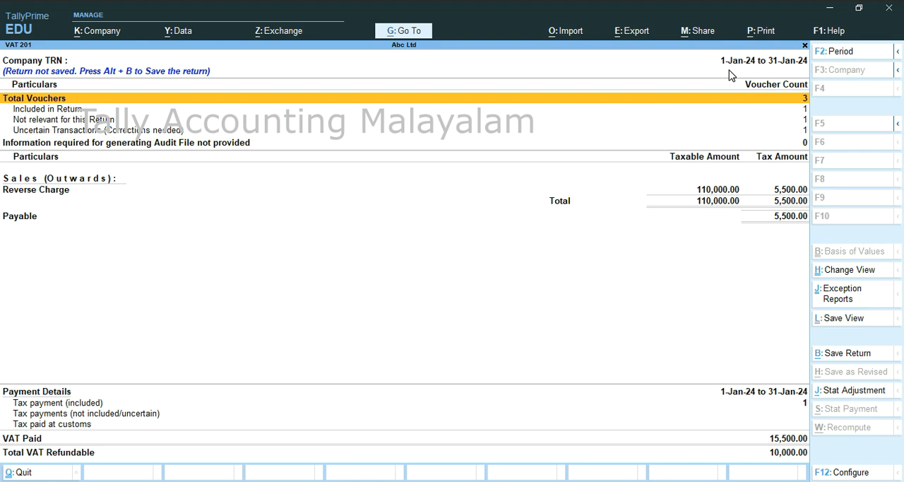
Leave the VAT 201 return and check the Balance Sheet for the liabilities and current assets after the payment.
key("Escape")
key("Escape")
key("Escape")
key("b")
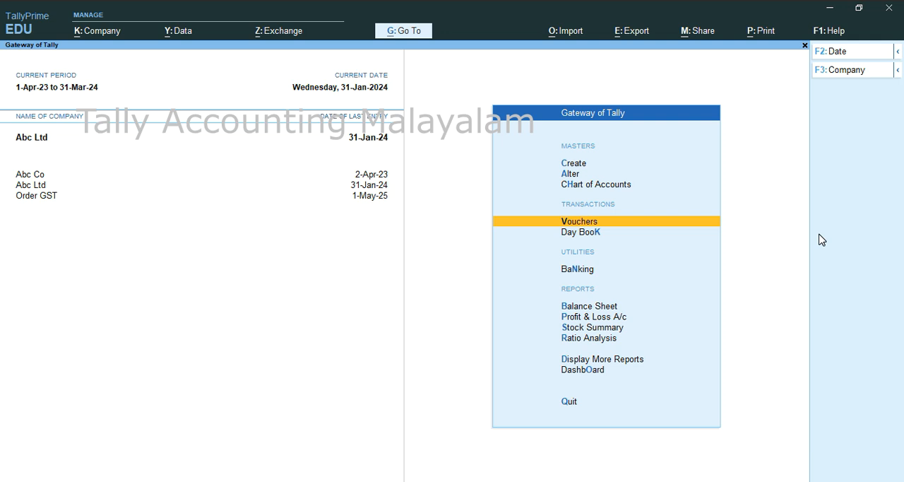
Record and save a journal dated 31-Jan-24 debiting 5% Input Vat with 5500 and crediting Tax on Import of Purchase.
key("Return")
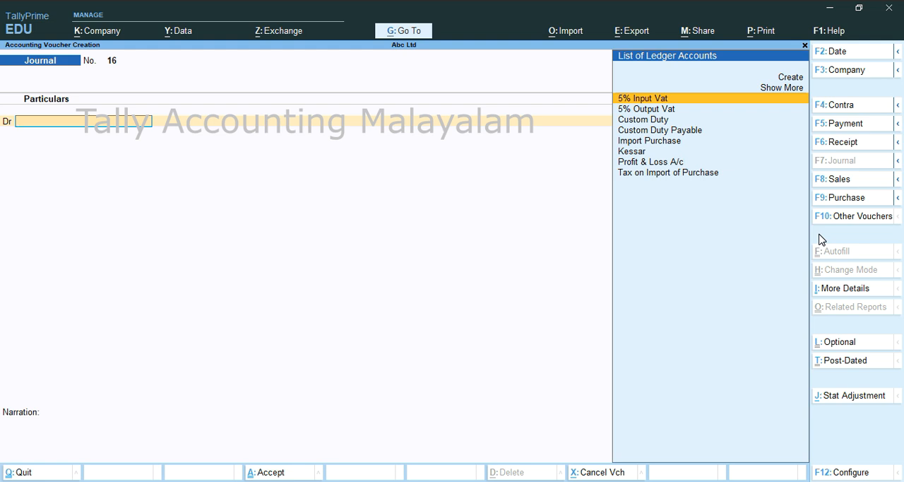
key("Return")
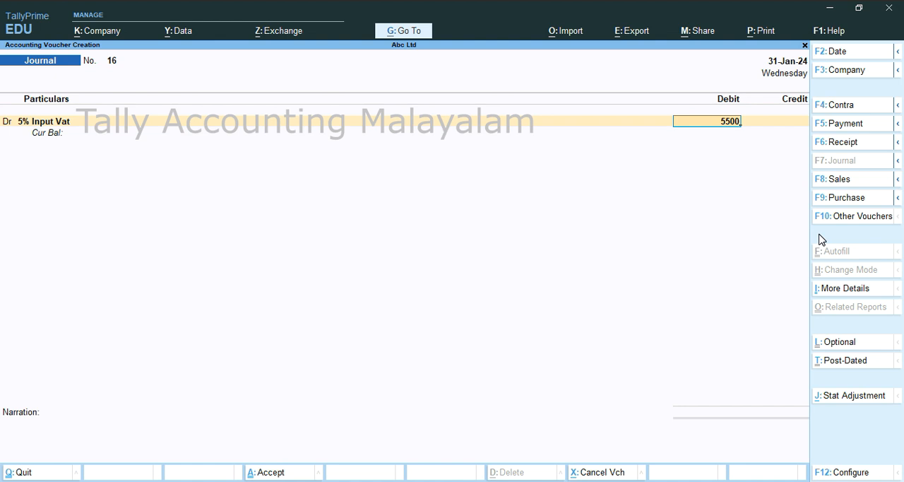
key("Return")
key("Return")
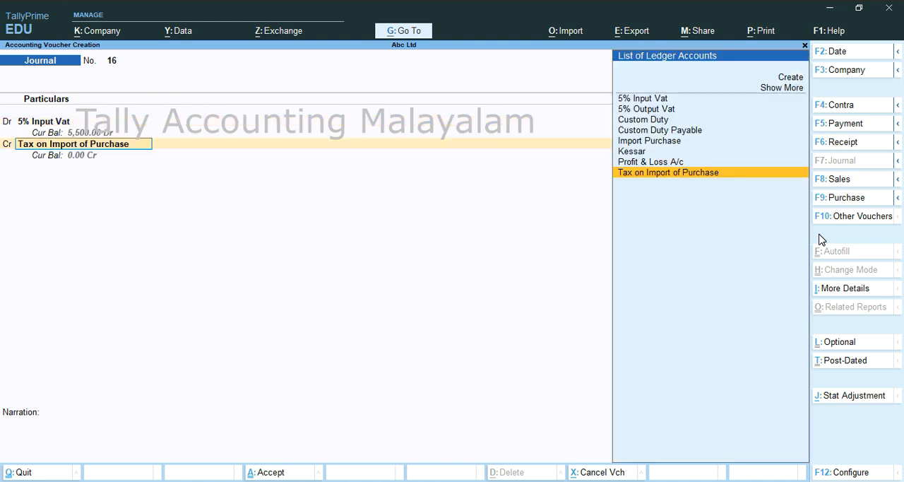
key("Return")
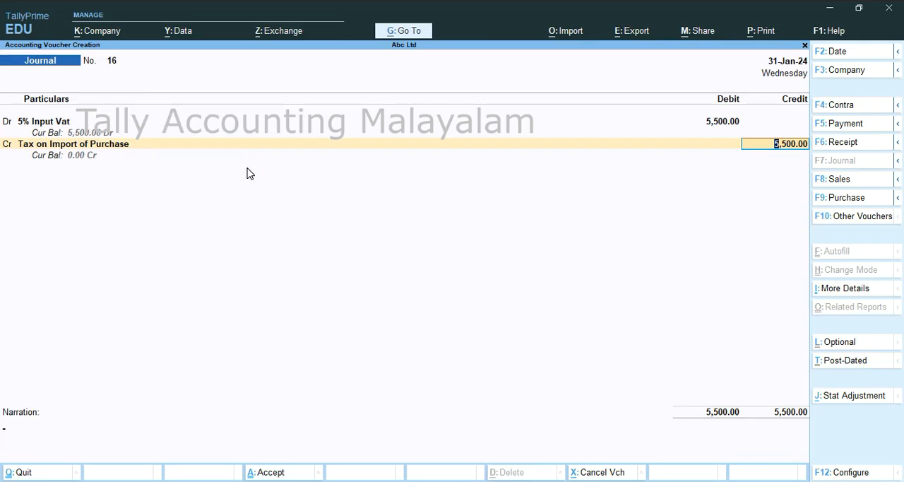
key("Return")
key("Return")
key("Return")
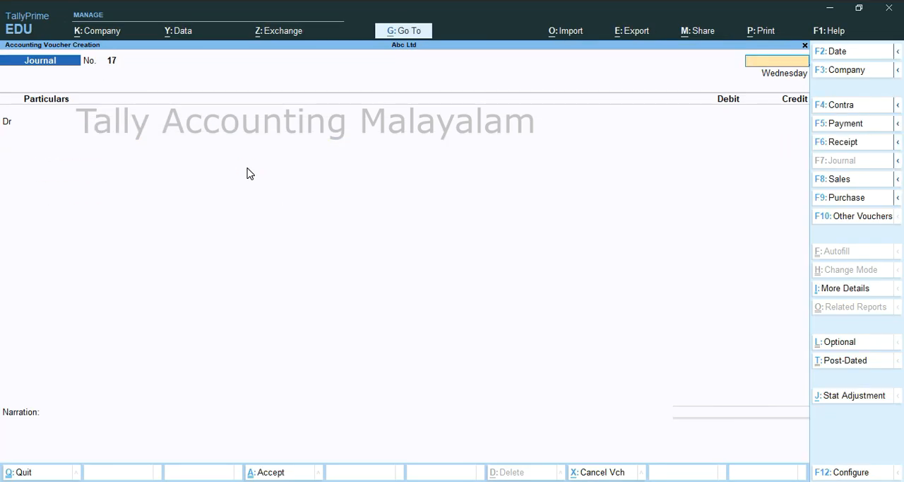
Leave journal entry and check the detailed Balance Sheet for Duties & Taxes and Tax on Import of Purchase.
key("Escape")
key("b")
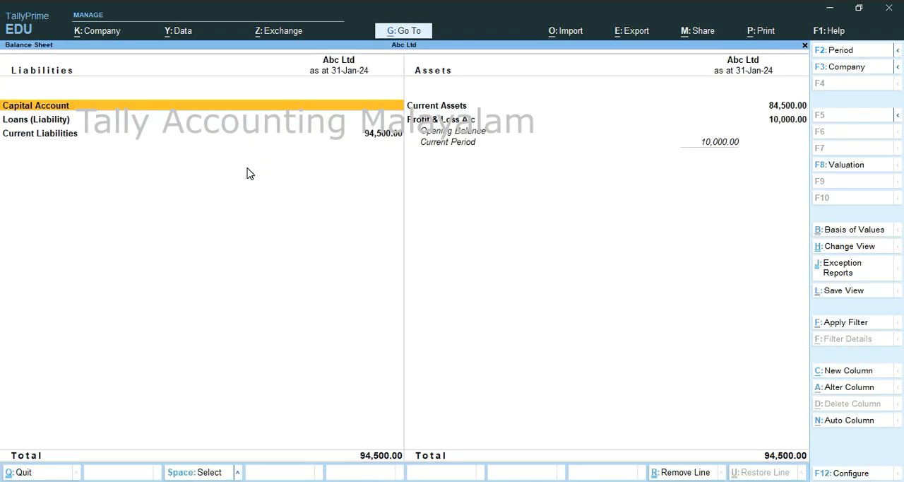
key("alt+F5")
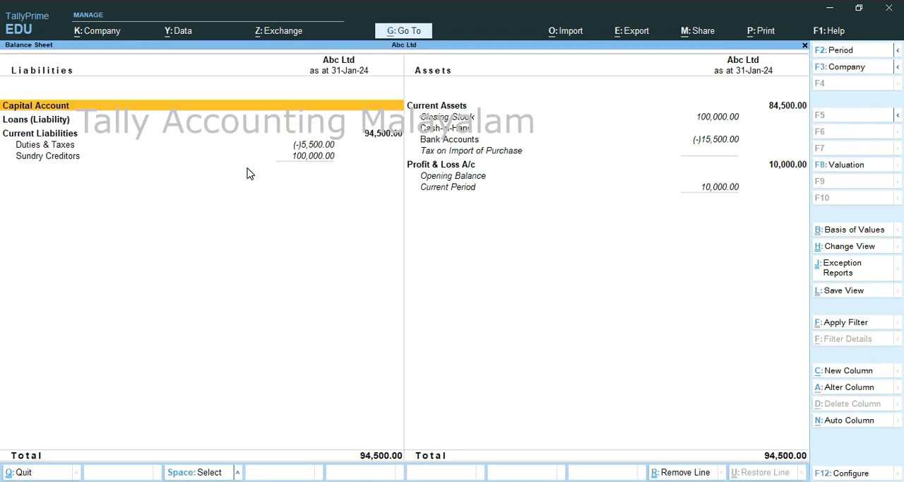